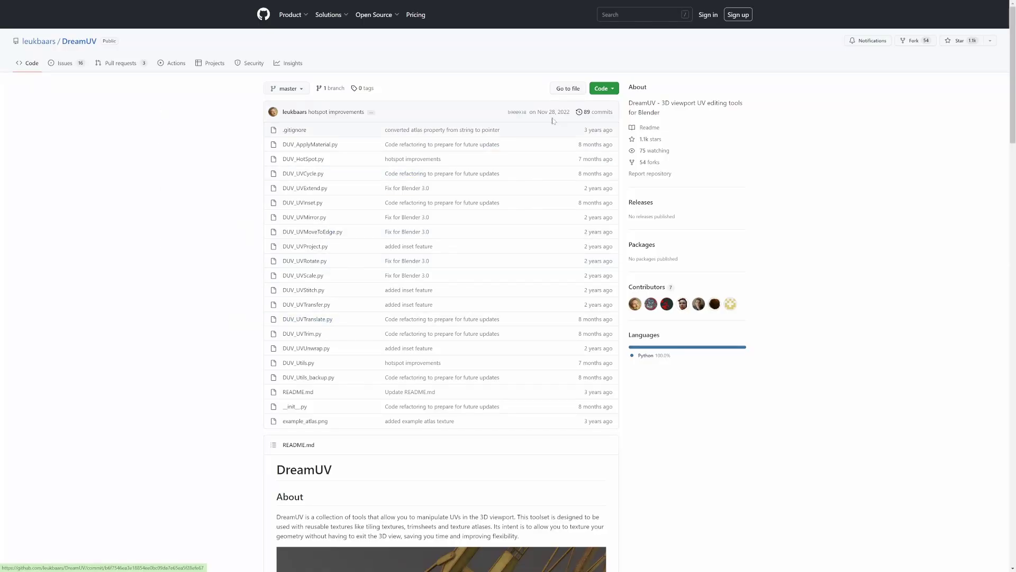
- Get the DreamUV add-on from its GitHub repository and install it through Blender's add-on preferences
click(615, 88)
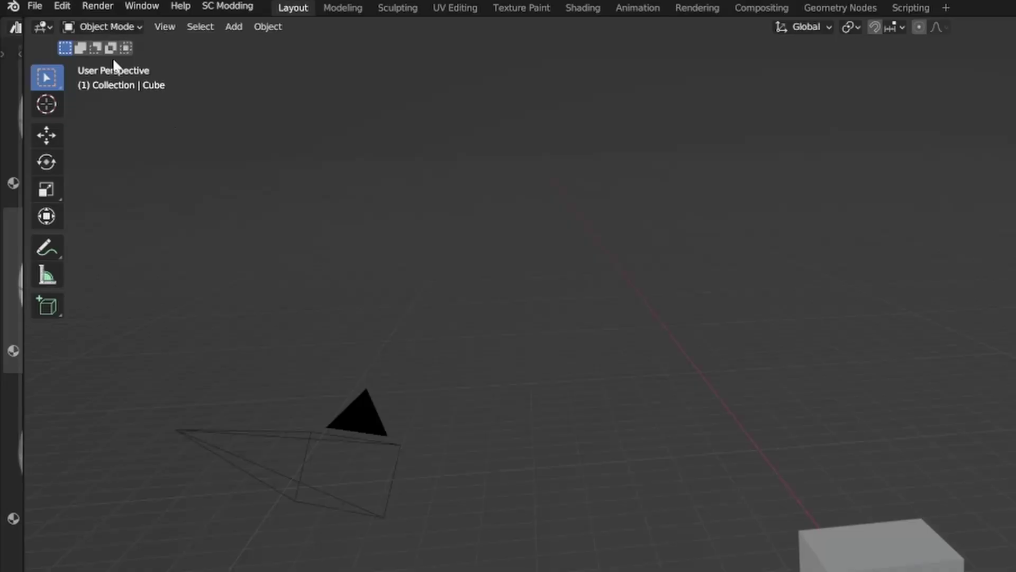
click(67, 7)
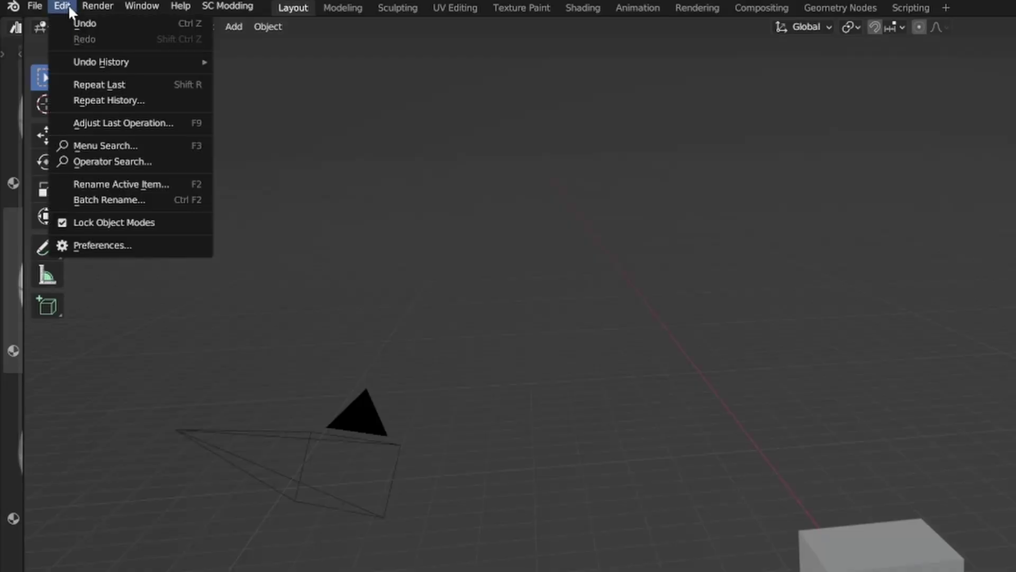
click(122, 245)
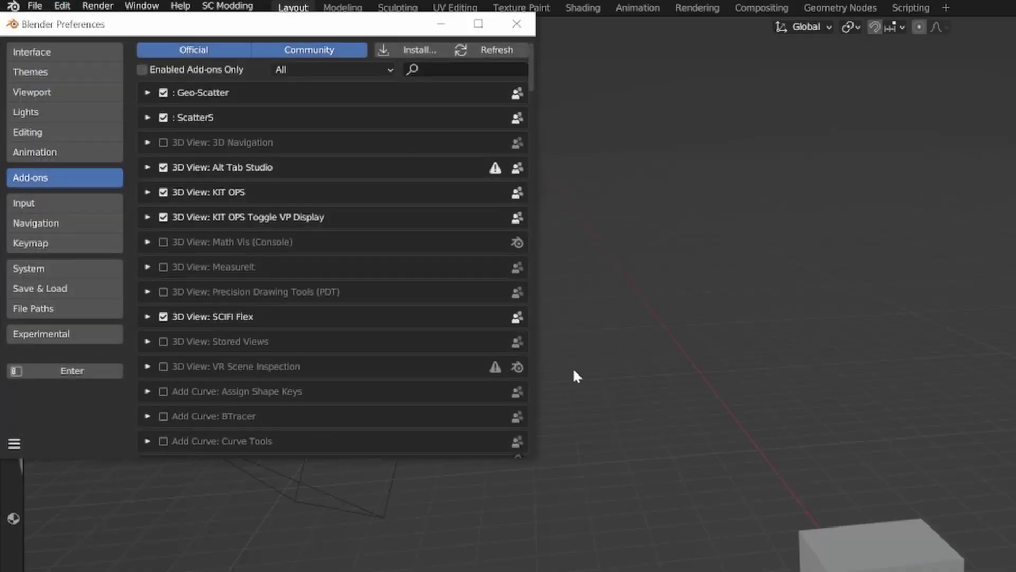
click(410, 50)
click(61, 232)
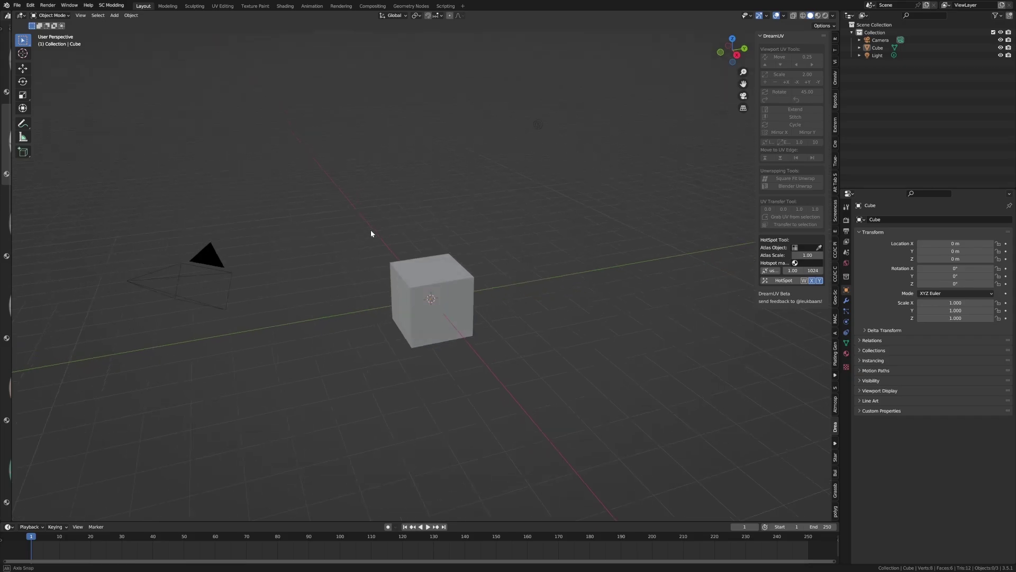
- Import example_atlas.png from Downloads as an image plane and show the viewport in Material Preview shading
click(43, 12)
mouse_move(100, 216)
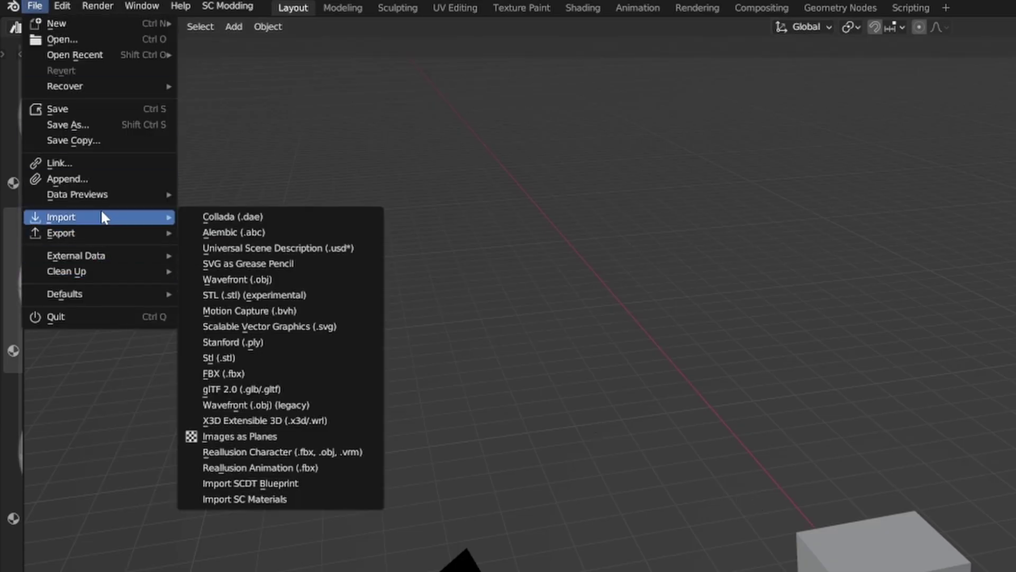
click(273, 437)
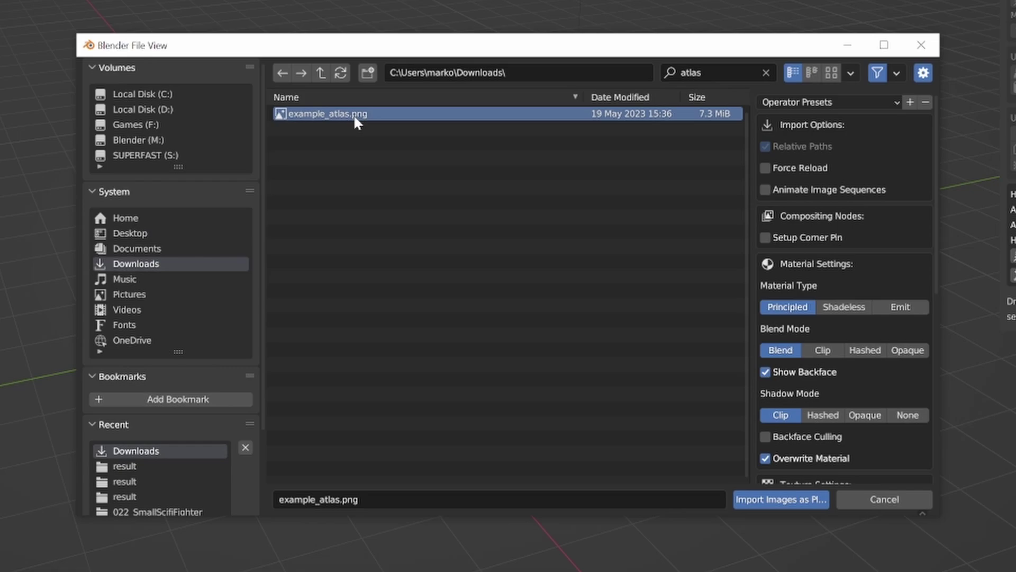
double_click(353, 115)
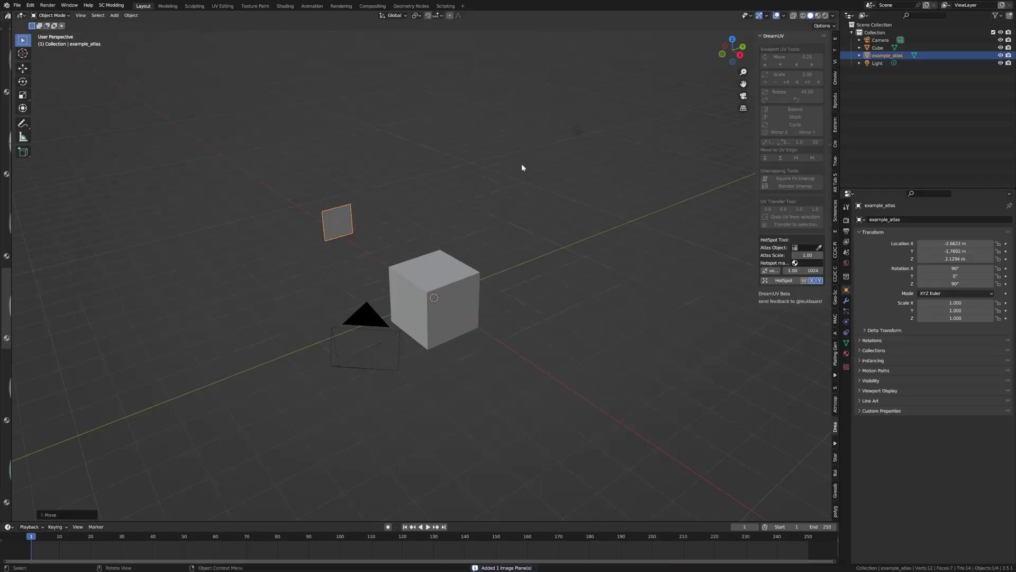
key(shift+z)
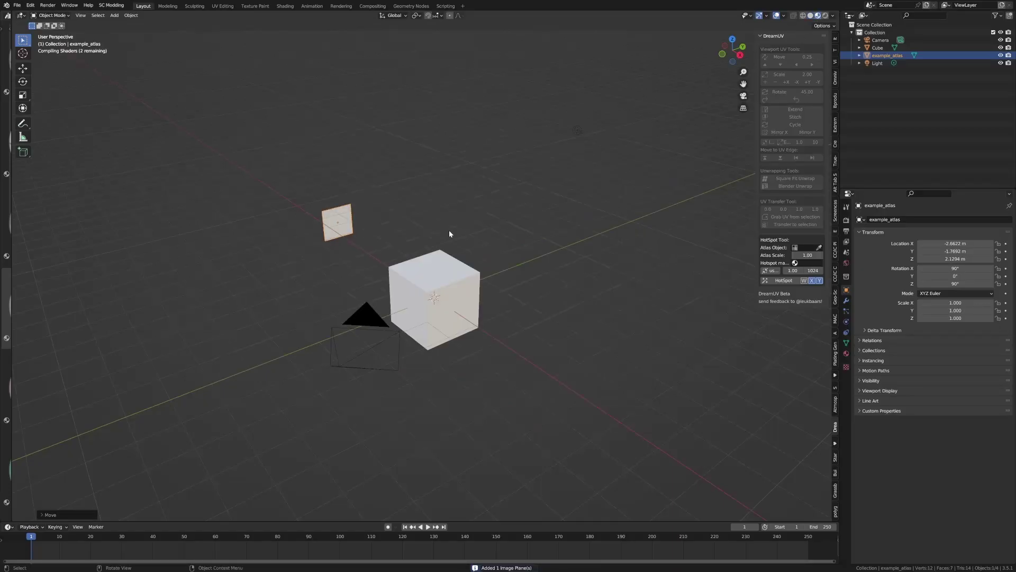
- Add five vertical loop cuts to the example_atlas plane in Edit Mode, following the vertical seams of its texture
middle_drag(449, 231, 451, 274)
scroll(427, 221, up, 6)
scroll(499, 331, up, 2)
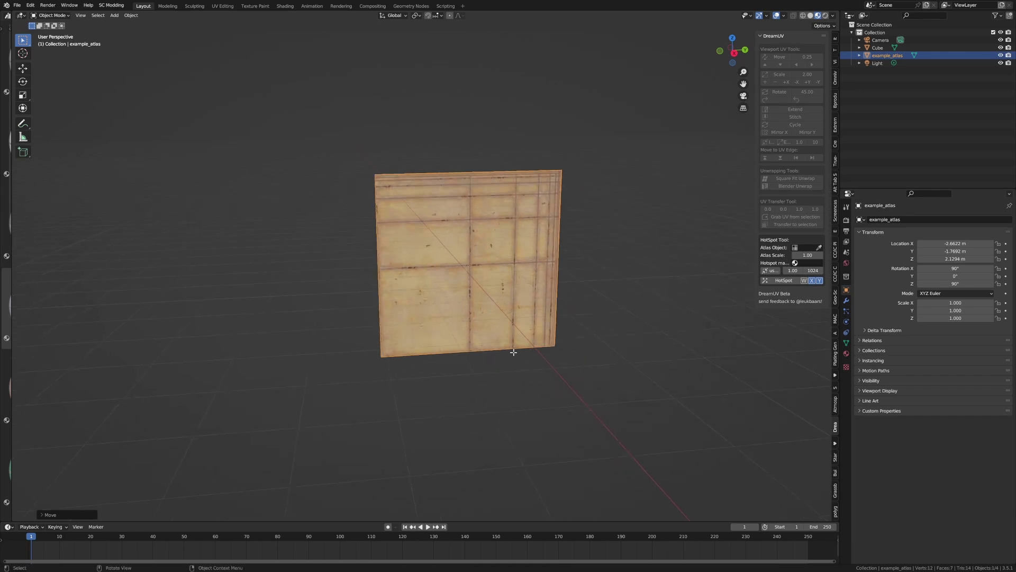
key(Tab)
key(ctrl+r)
click(475, 355)
right_click(475, 355)
key(ctrl+r)
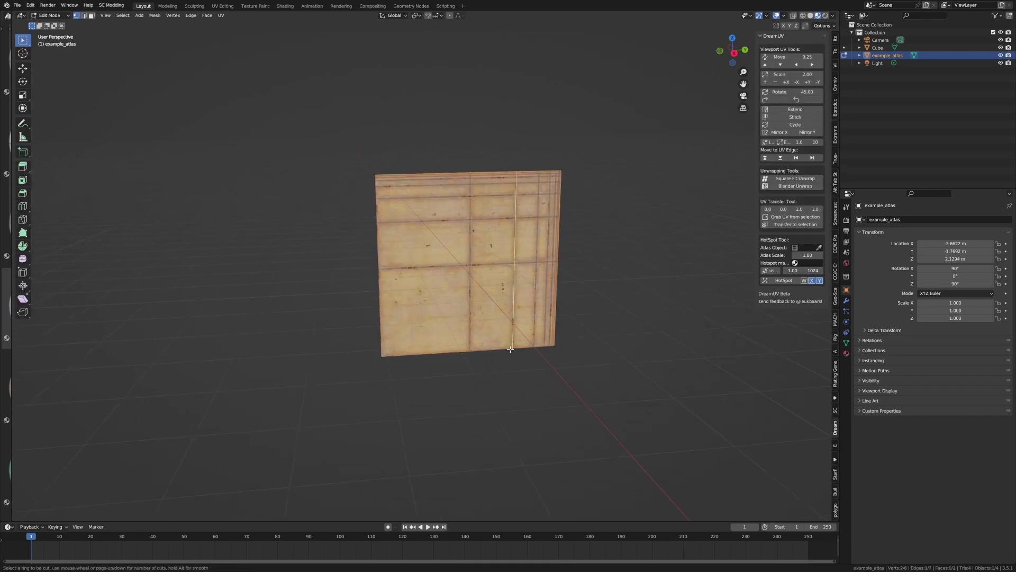
click(513, 349)
right_click(512, 350)
key(ctrl+r)
click(529, 347)
right_click(529, 347)
key(ctrl+r)
click(543, 345)
key(ctrl+r)
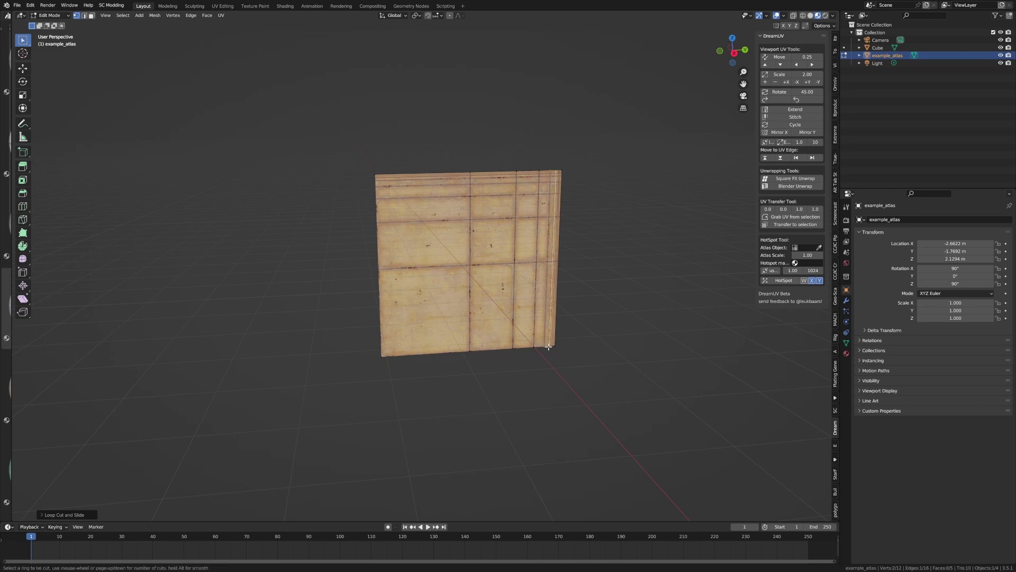
click(546, 344)
- Add two more vertical loop cuts along the narrowest strips beside the atlas plane's edge
scroll(515, 373, up, 4)
scroll(515, 373, up, 1)
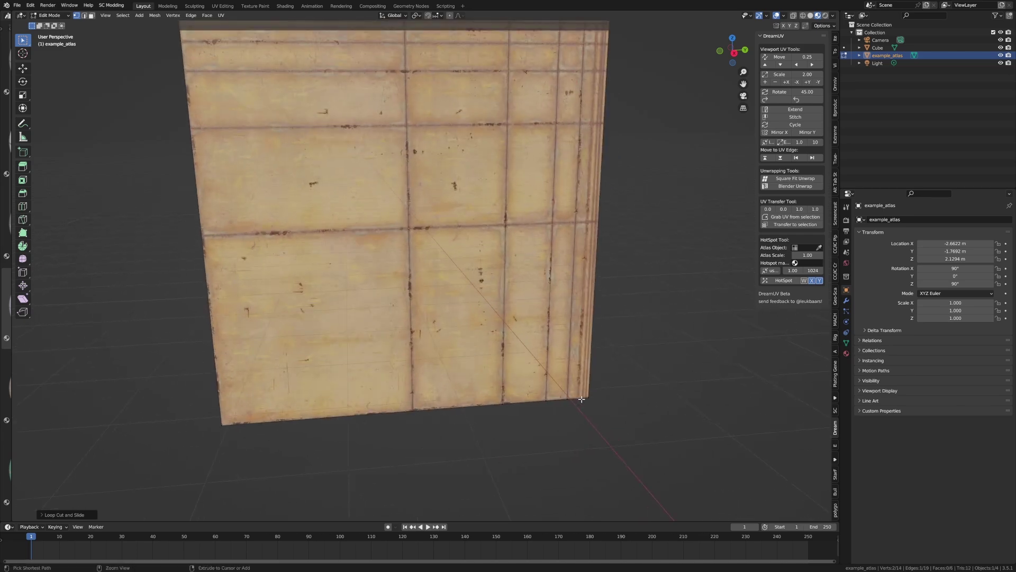
key(ctrl+r)
click(584, 399)
right_click(583, 400)
key(ctrl+r)
scroll(586, 400, up, 2)
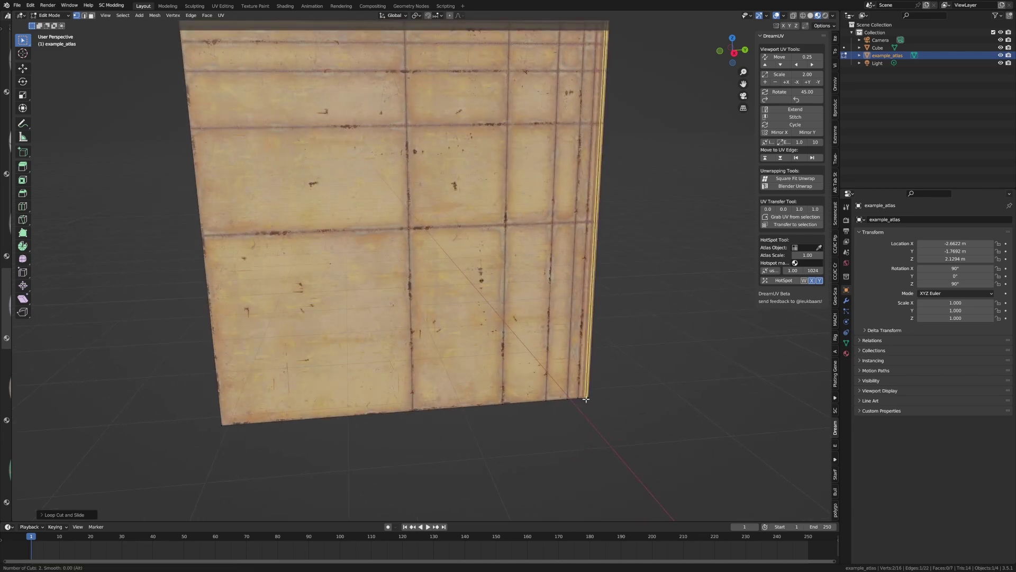
click(598, 291)
- Add three horizontal loop cuts along the seams of the atlas plane's larger texture panels
key(ctrl+r)
click(595, 223)
right_click(594, 223)
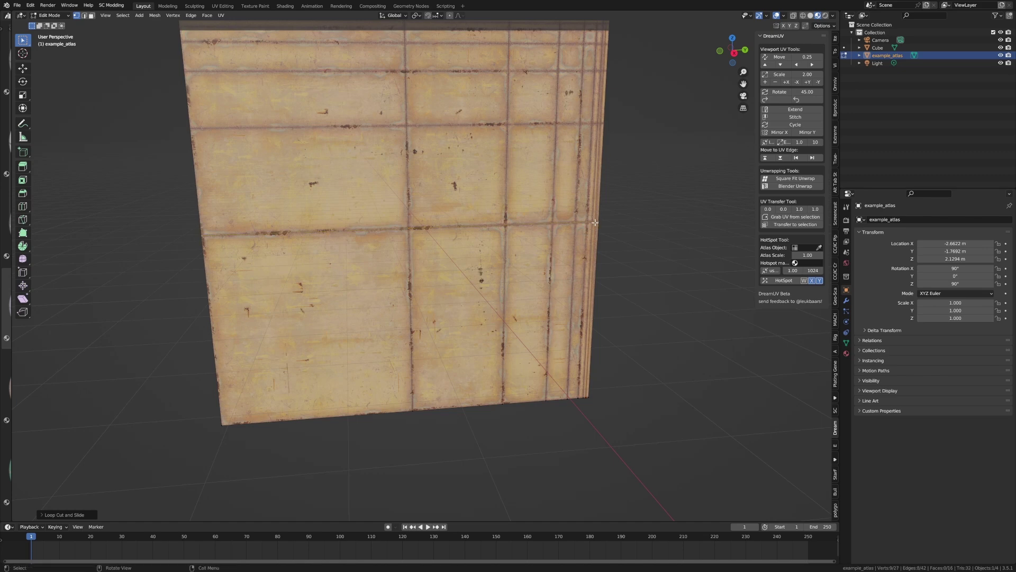
shift+middle_drag(604, 118, 606, 136)
key(ctrl+r)
click(606, 136)
right_click(605, 136)
key(ctrl+r)
click(598, 91)
right_click(597, 91)
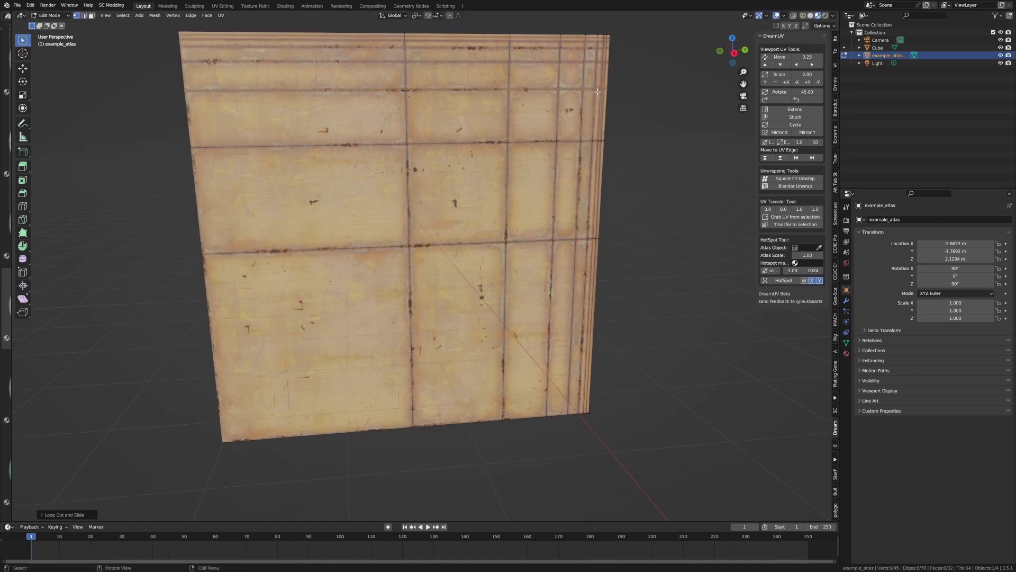
- Add the remaining horizontal loop cuts along the thin strips near the atlas plane's upper edge
key(ctrl+r)
click(606, 63)
right_click(606, 63)
key(ctrl+r)
click(613, 50)
click(611, 41)
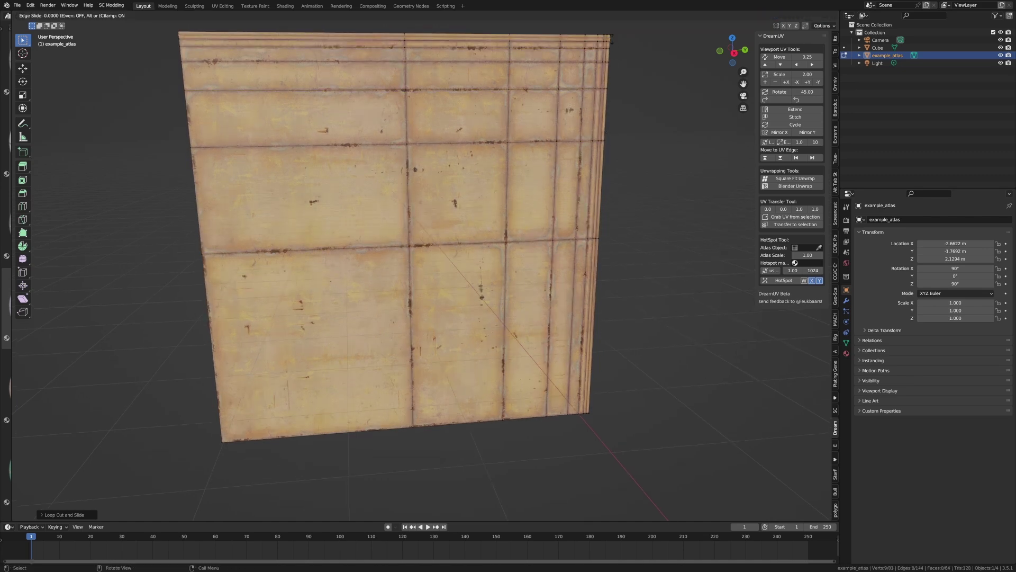
- Check the atlas plane's cut grid in wireframe display and return to Material Preview in Object Mode
scroll(642, 196, down, 6)
scroll(542, 248, down, 4)
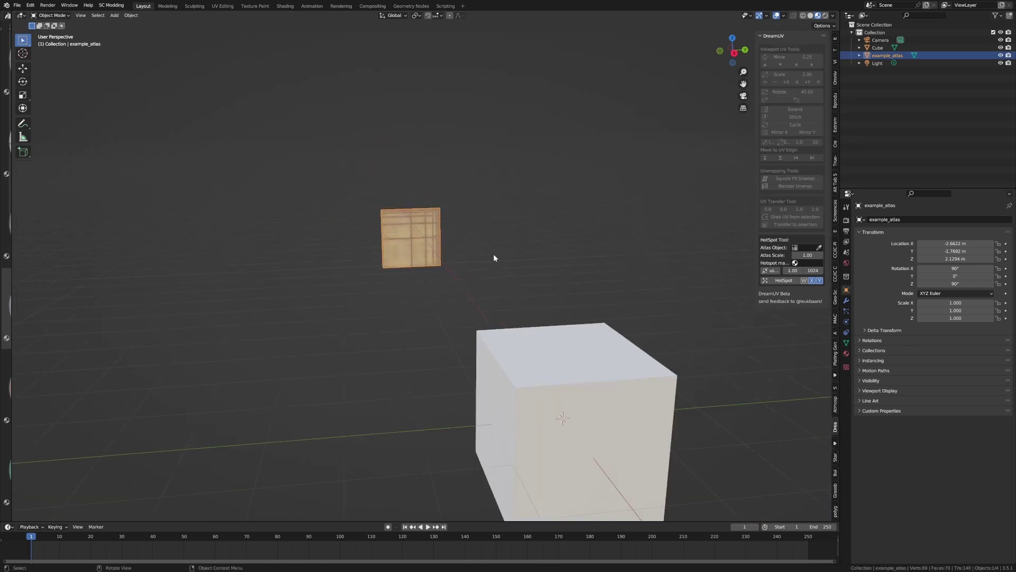
key(z)
click(374, 235)
key(a)
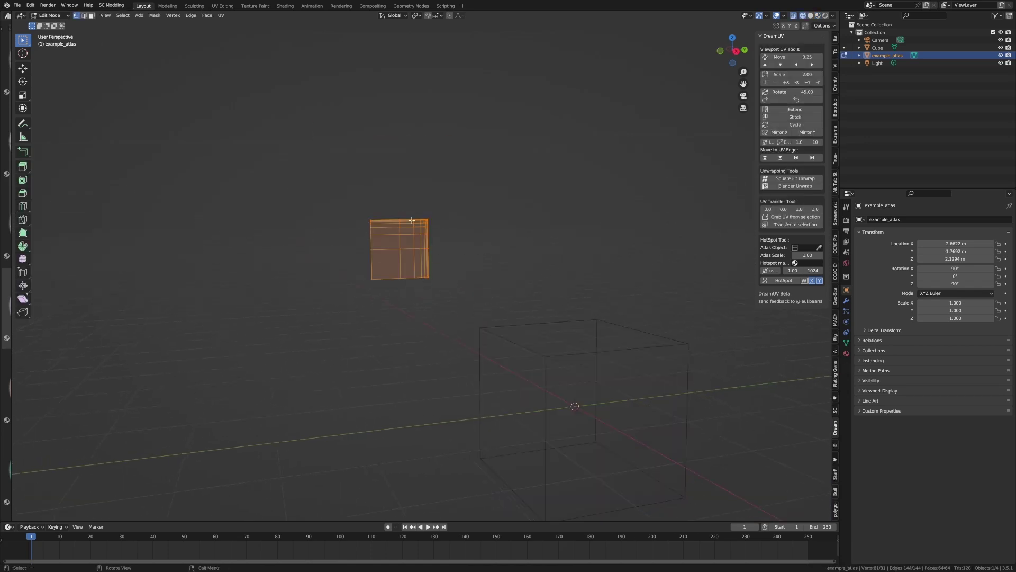
key(Tab)
key(z)
click(440, 207)
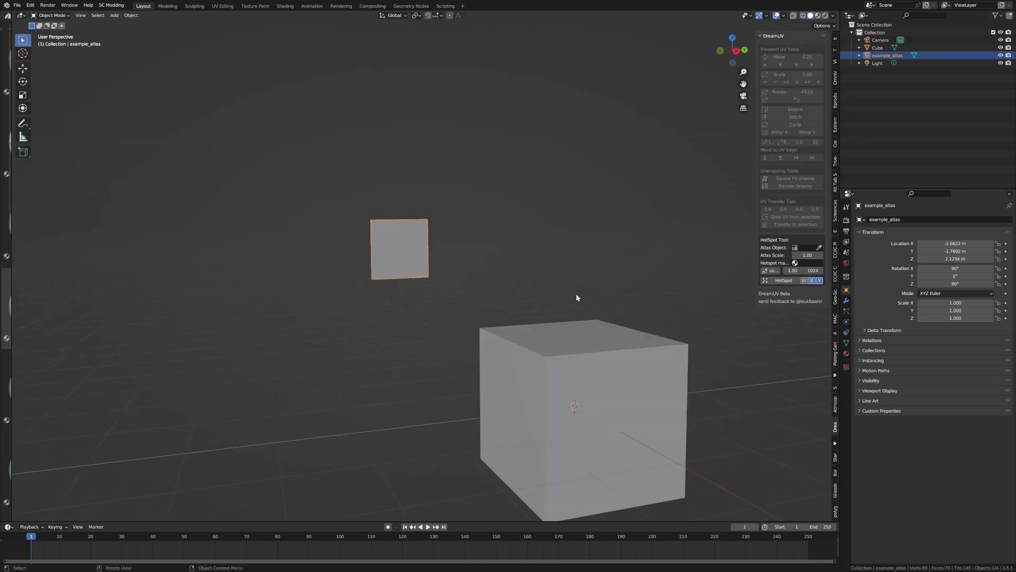
key(z)
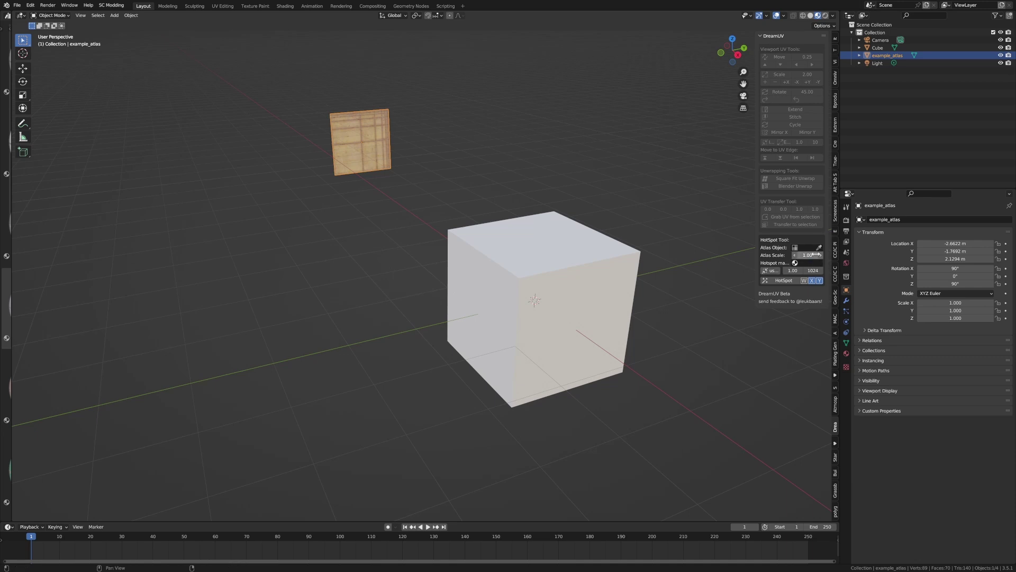
- Assign the example_atlas plane as the HotSpot tool's atlas object and select the cube
click(820, 249)
click(362, 139)
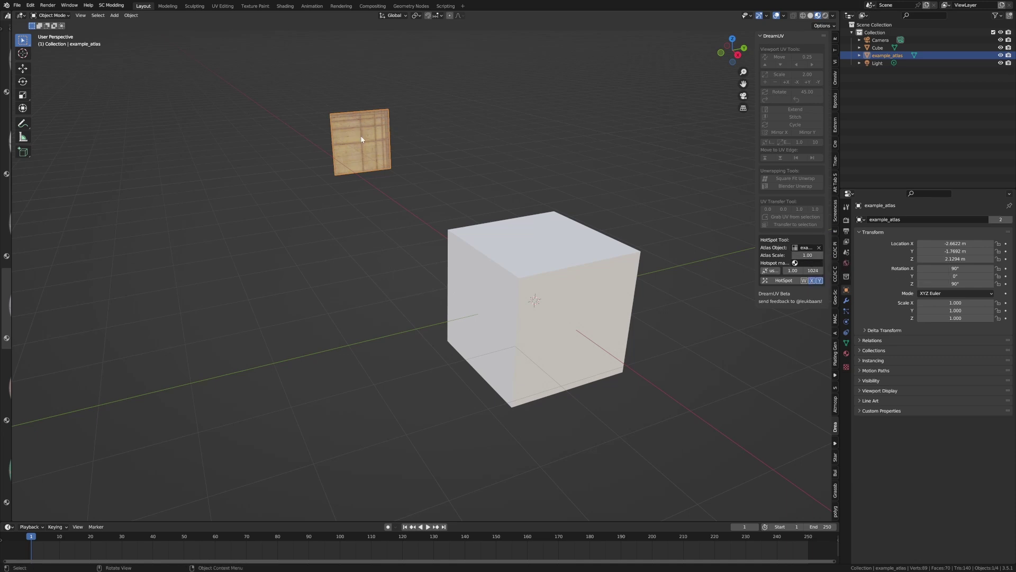
click(579, 286)
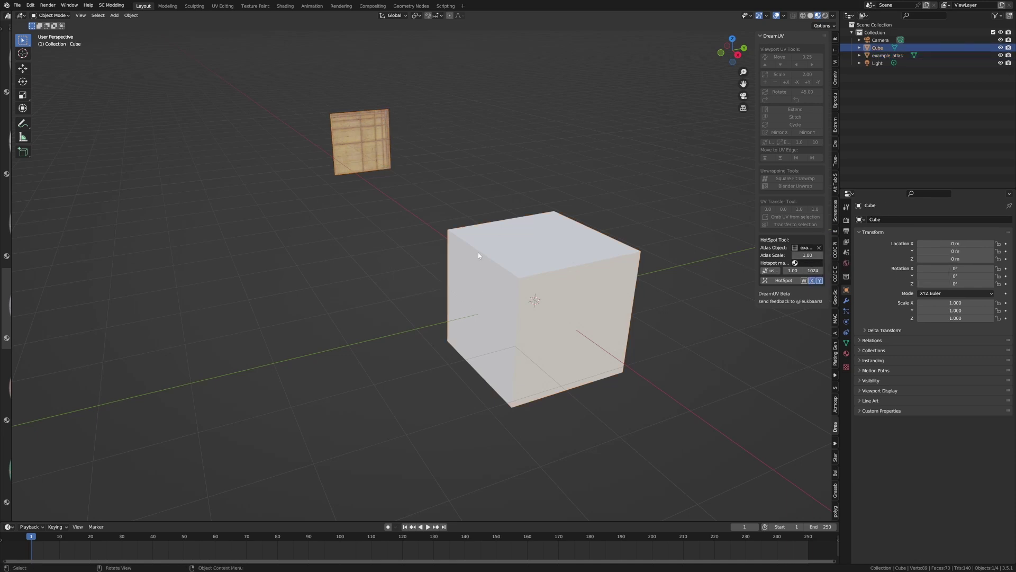
click(771, 281)
- Copy the example_atlas material from the image plane to the cube
click(846, 353)
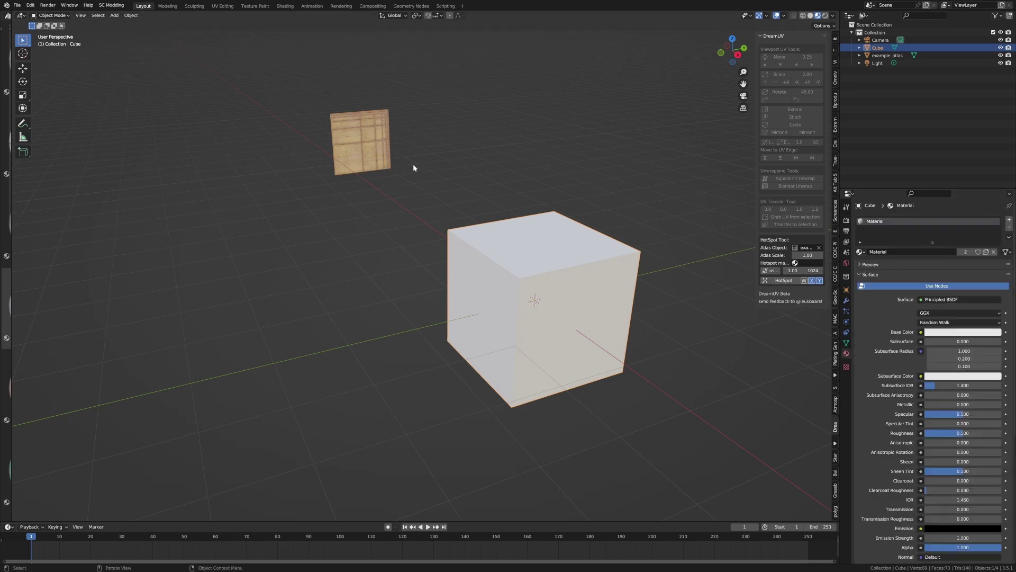
shift+click(369, 136)
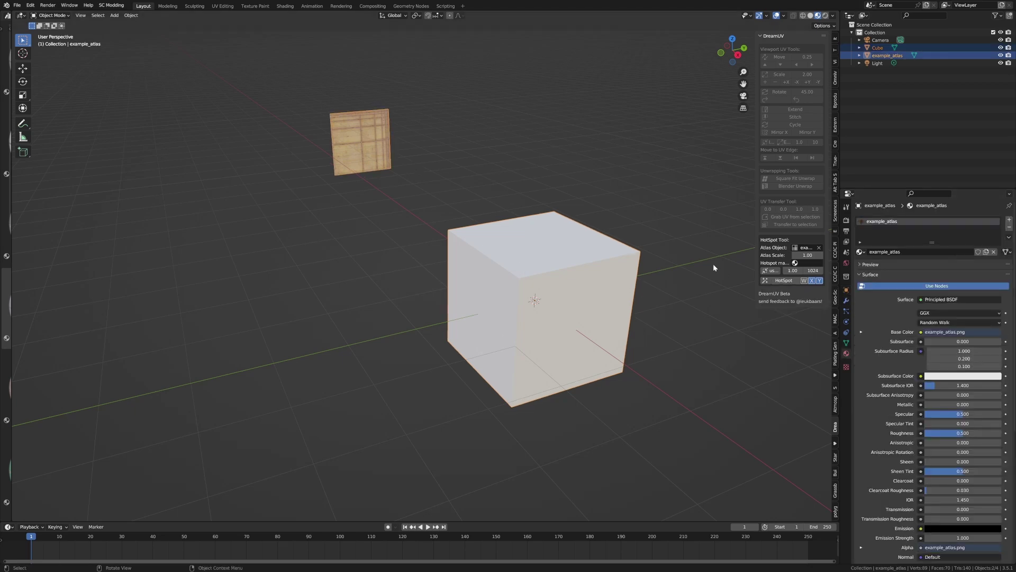
click(1009, 236)
click(992, 271)
middle_drag(706, 332, 608, 241)
click(655, 283)
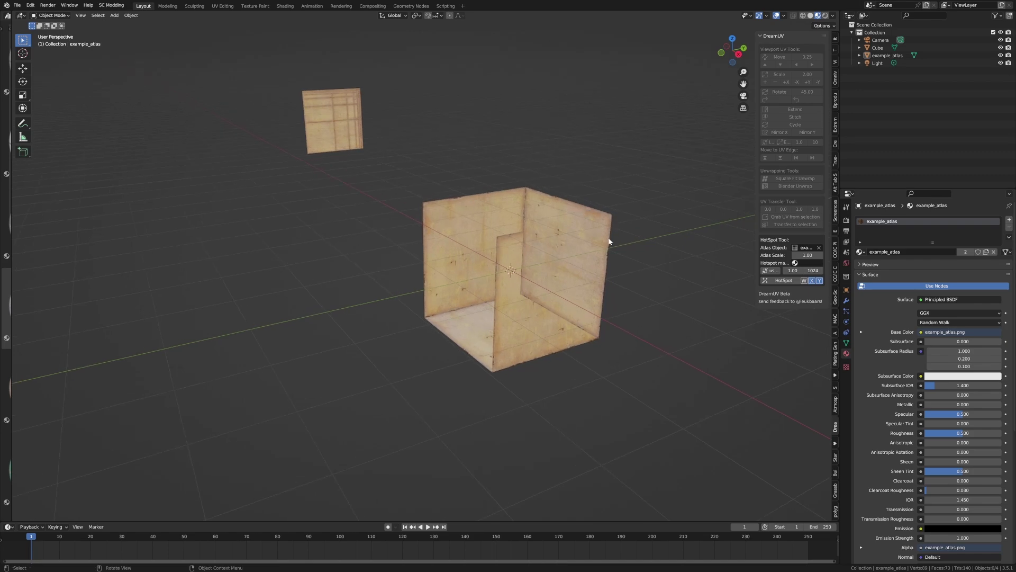
- Set both the shadow mode and the blend mode of the example_atlas material to Alpha Hashed
scroll(894, 375, down, 10)
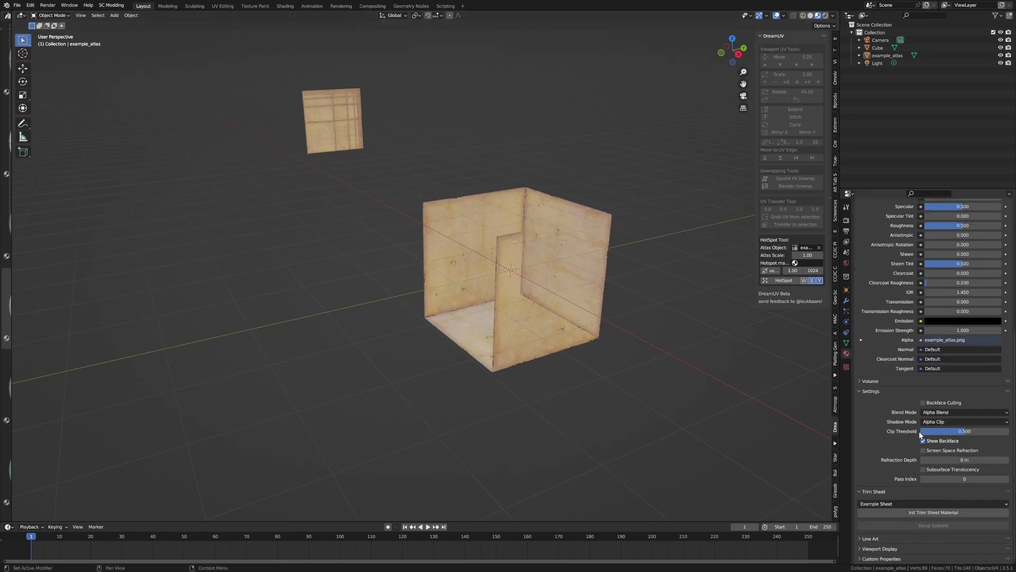
click(950, 420)
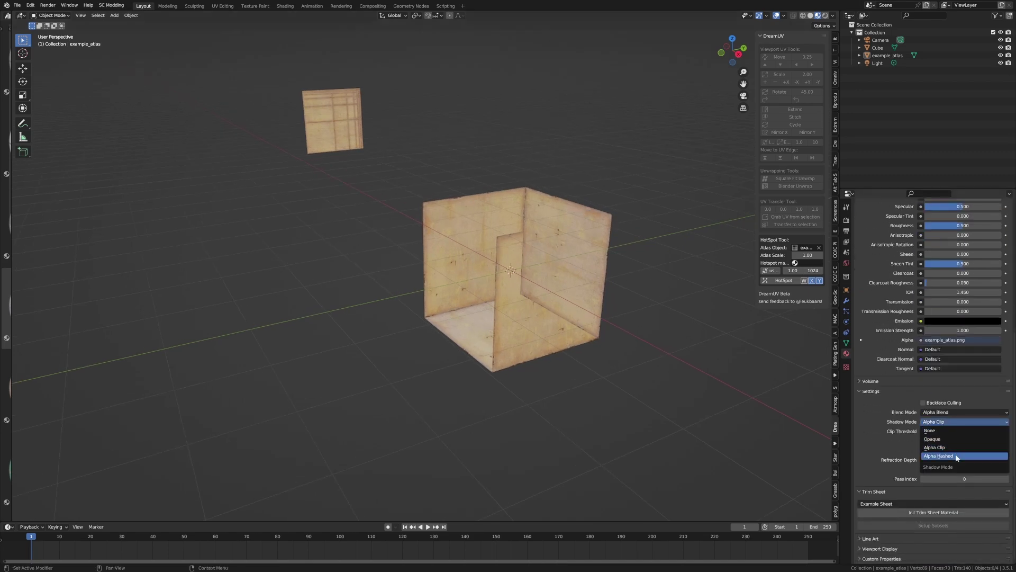
click(958, 458)
click(953, 412)
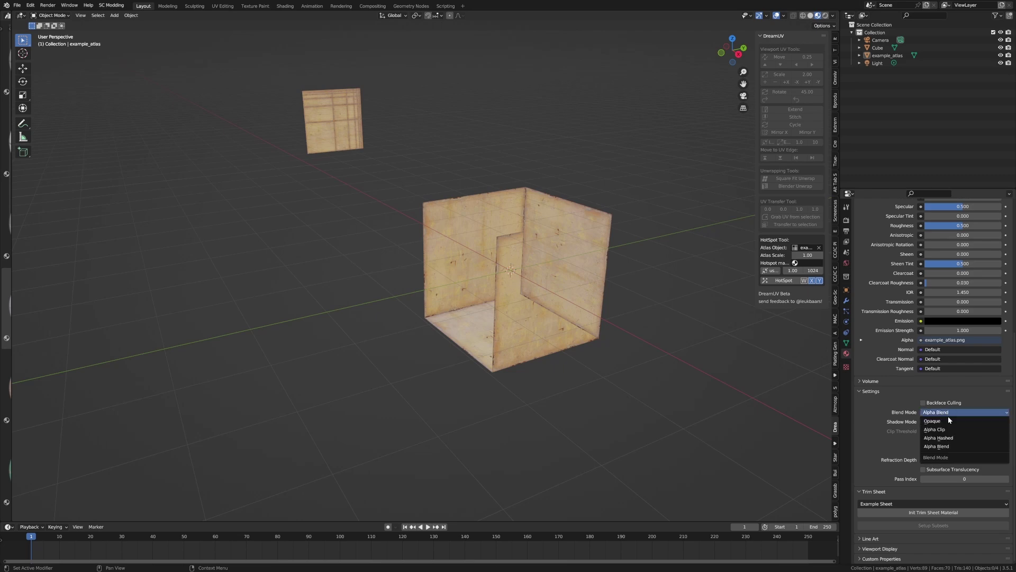
click(952, 444)
click(595, 302)
mouse_move(596, 303)
middle_down()
mouse_move(558, 301)
mouse_move(593, 299)
middle_up()
middle_drag(520, 305, 570, 294)
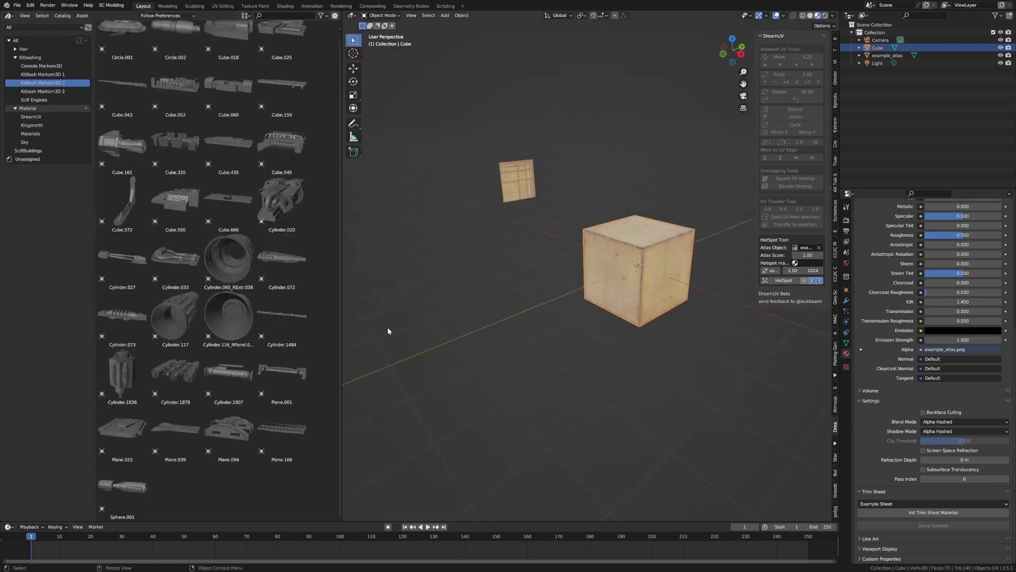
- Place the Cylinder.020 kitbash asset in the scene and delete the cube
click(387, 327)
drag(270, 201, 576, 311)
click(673, 273)
key(Delete)
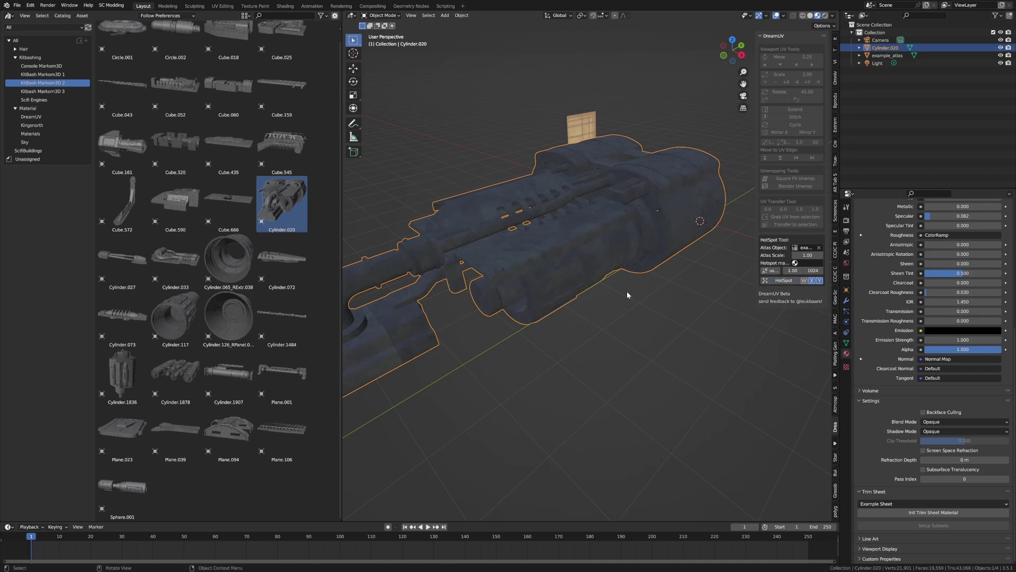
- Replace the material on Cylinder.020 with the example_atlas material
click(847, 353)
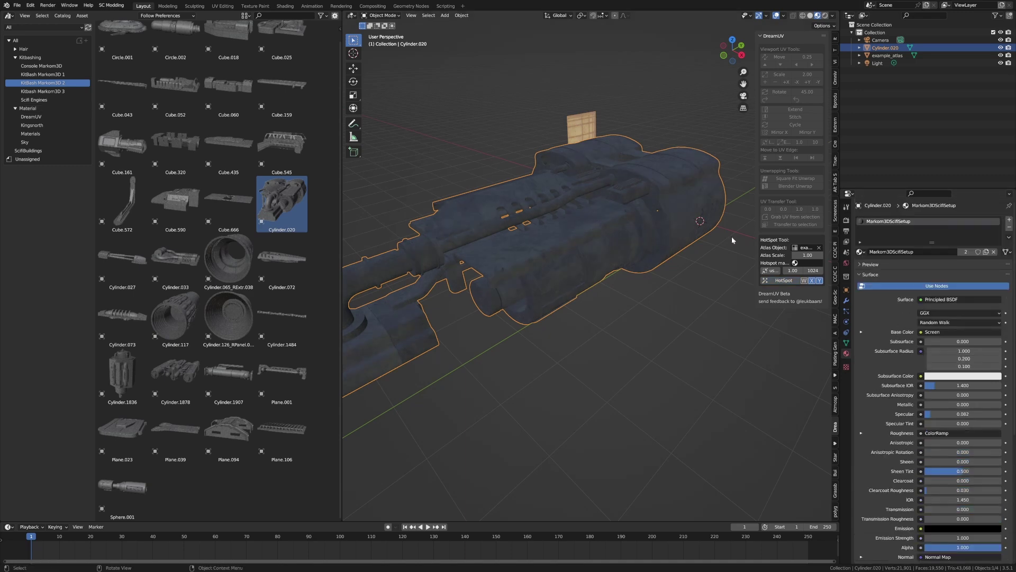
click(860, 252)
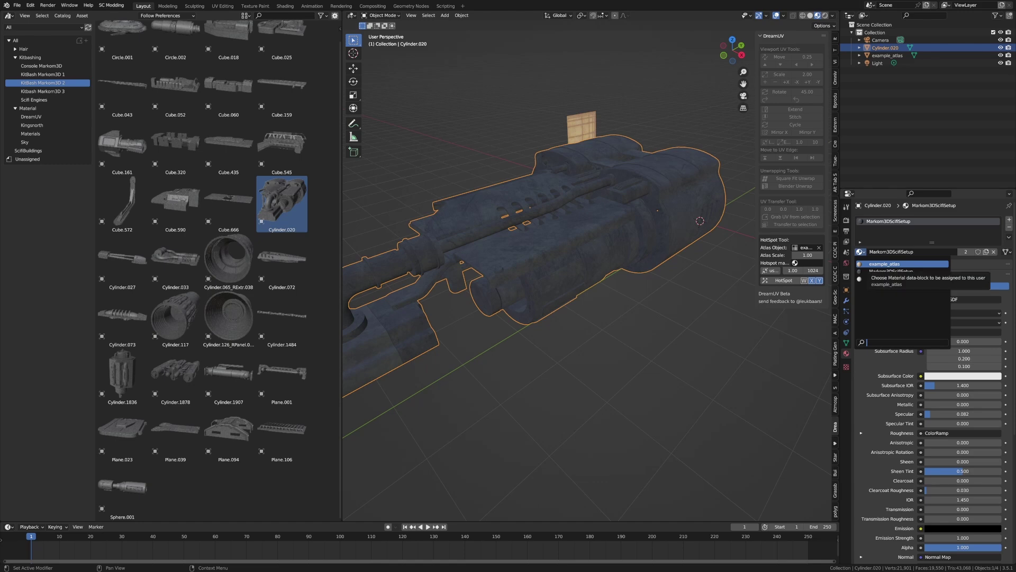
click(890, 264)
middle_drag(554, 297, 626, 296)
scroll(625, 296, up, 3)
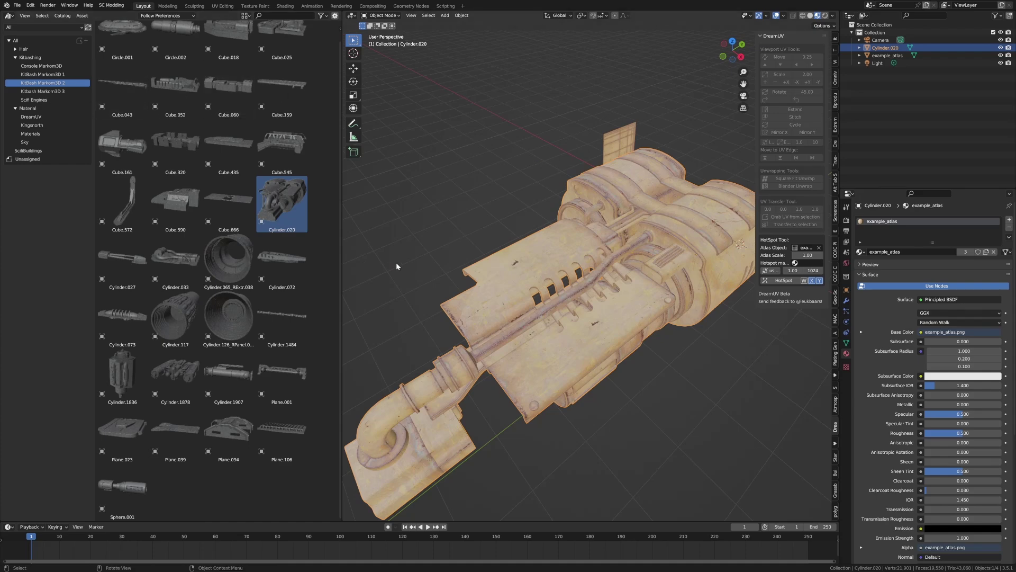
- Apply the DUV_Chipped_Grey material from the DreamUV asset catalog to the Cylinder.020 model
click(43, 116)
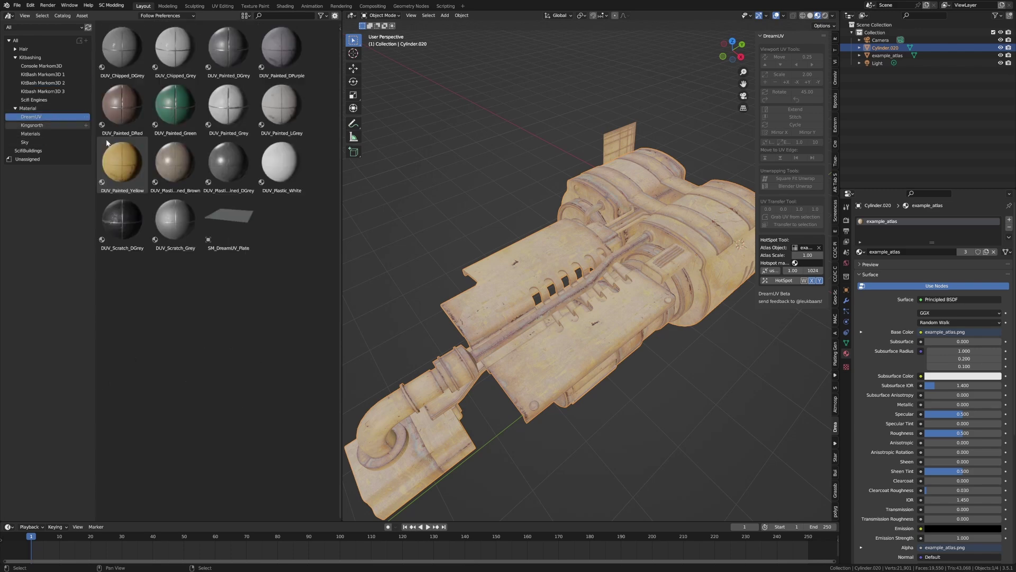
click(174, 53)
drag(174, 53, 546, 292)
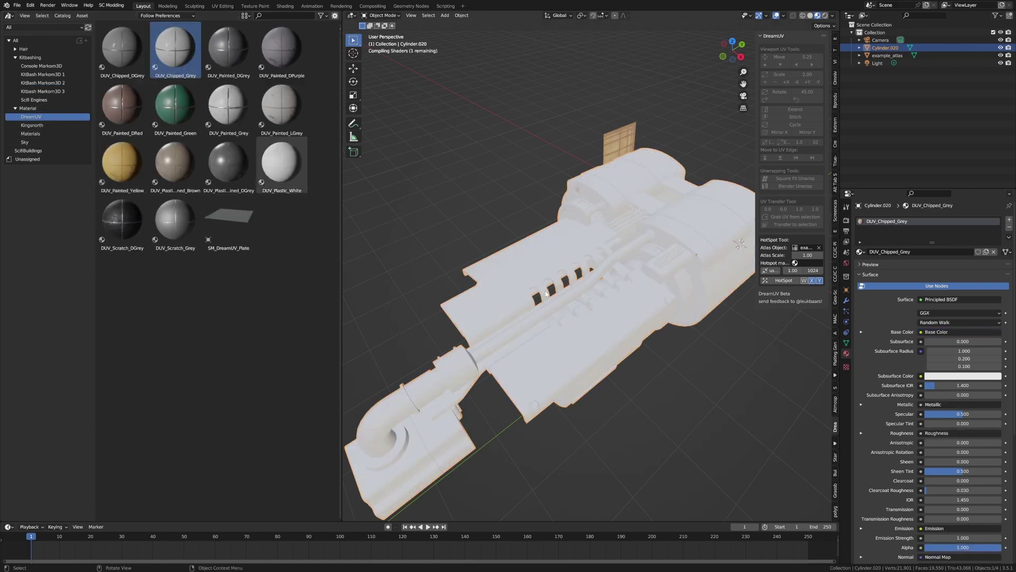
- Apply the DUV_Painted_Grey material from the DreamUV asset catalog to the Cylinder.020 model
middle_drag(612, 353, 508, 325)
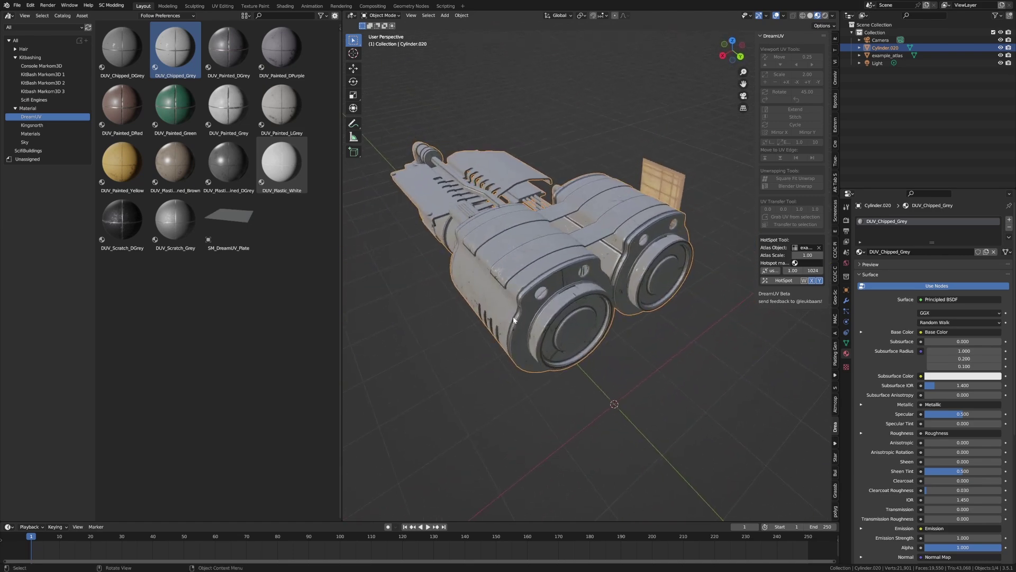
drag(228, 106, 432, 269)
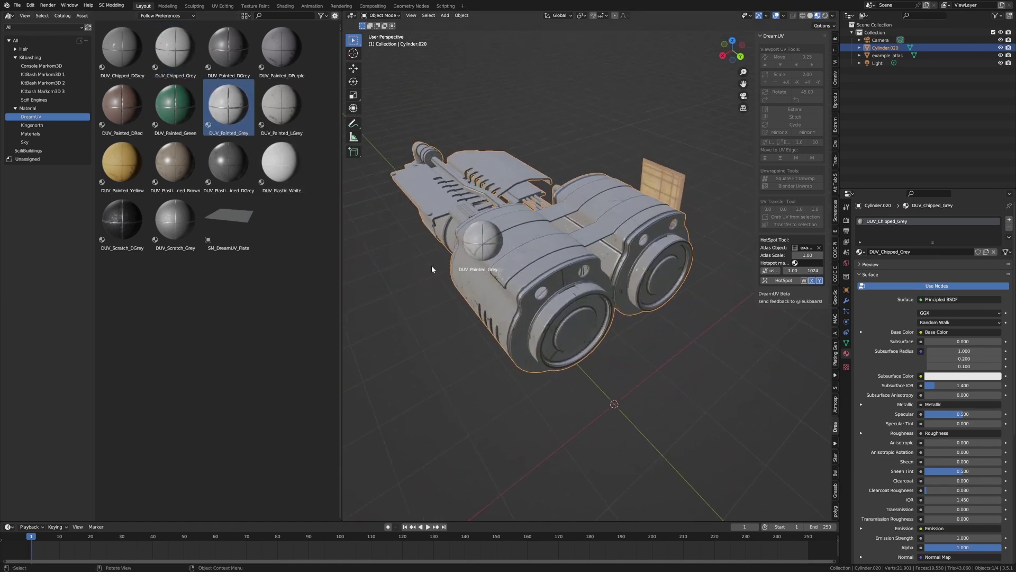
middle_drag(420, 270, 534, 272)
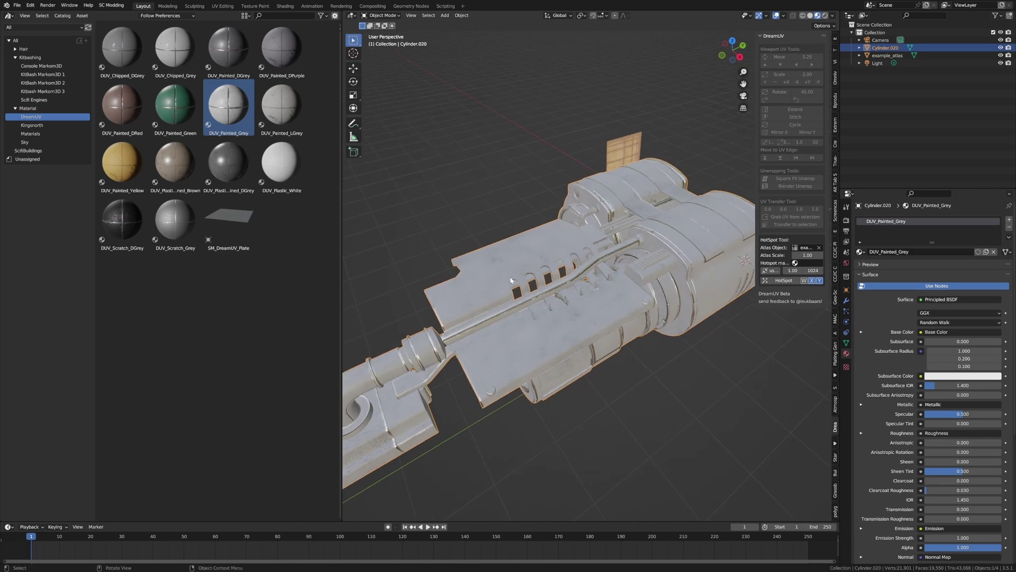
- Add a second material slot to Cylinder.020 and assign the existing DUV_Chipped_Grey material to it
middle_drag(400, 309, 508, 318)
click(1009, 220)
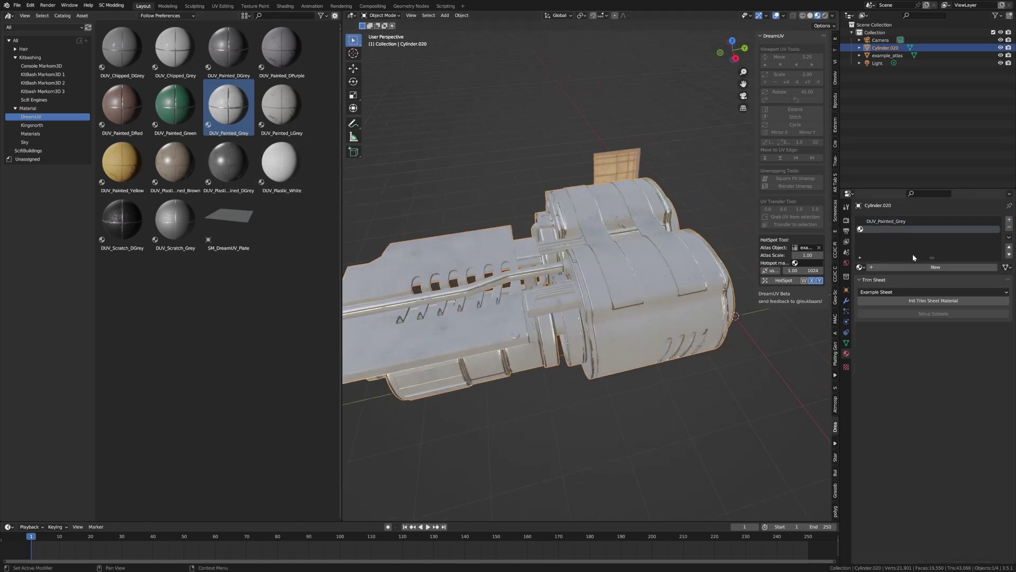
click(860, 267)
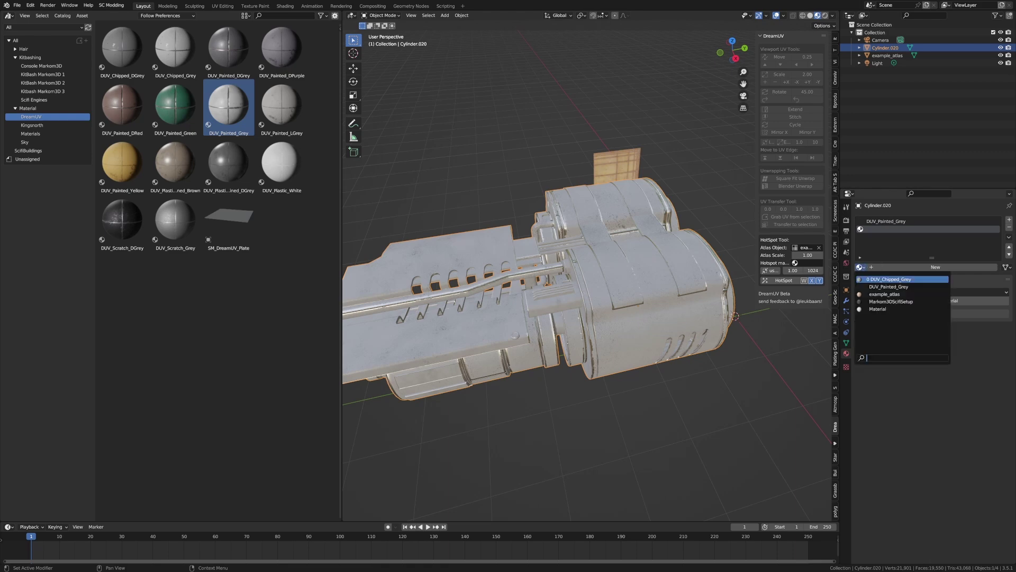
click(889, 286)
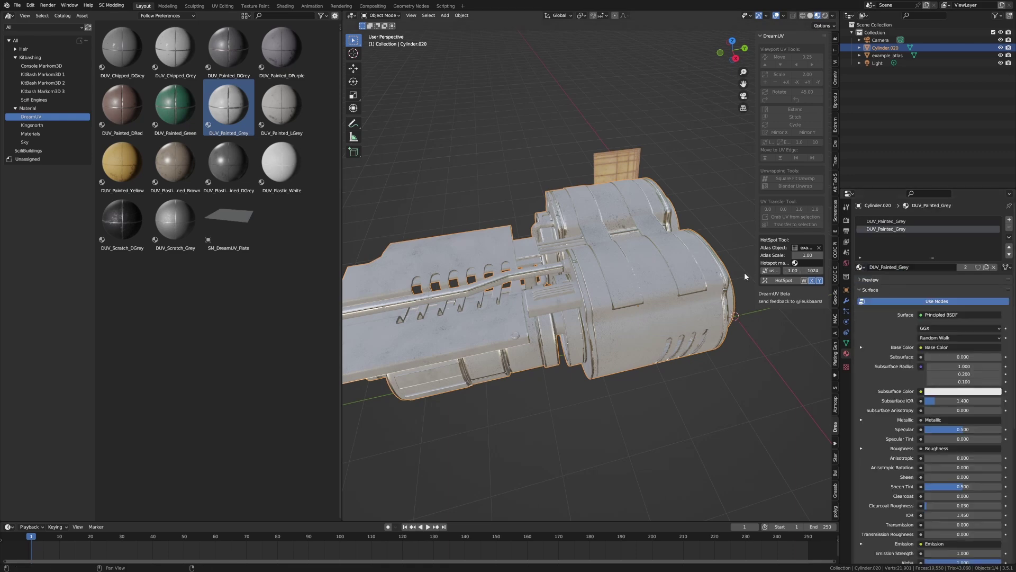
middle_drag(508, 296, 534, 309)
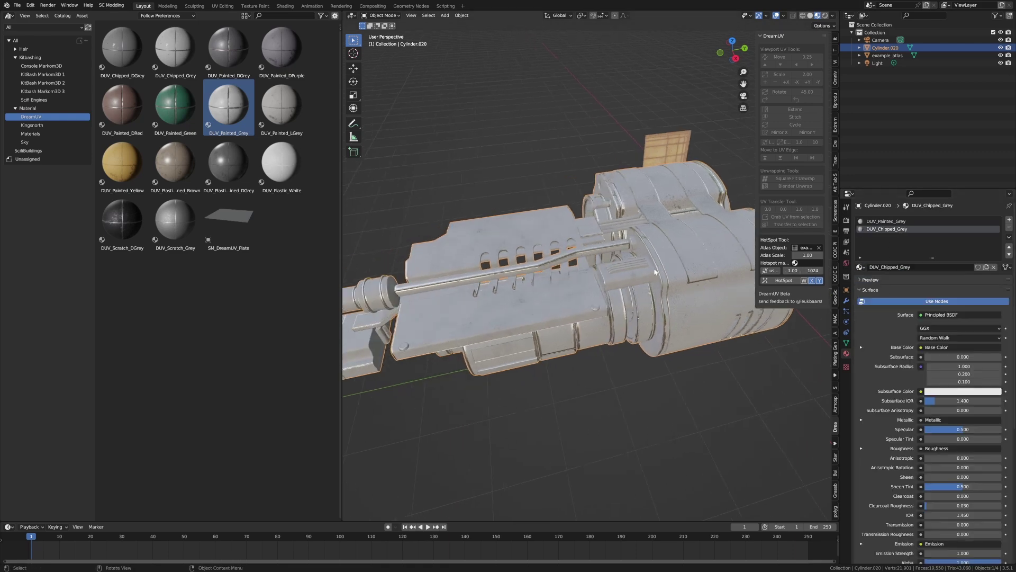
- Assign DUV_Chipped_Grey to the linked faces of the slotted flat plates and the near large cylinder's outer shell, leaving Cylinder.020 deselected in Object Mode
key(Tab)
click(533, 310)
click(478, 241)
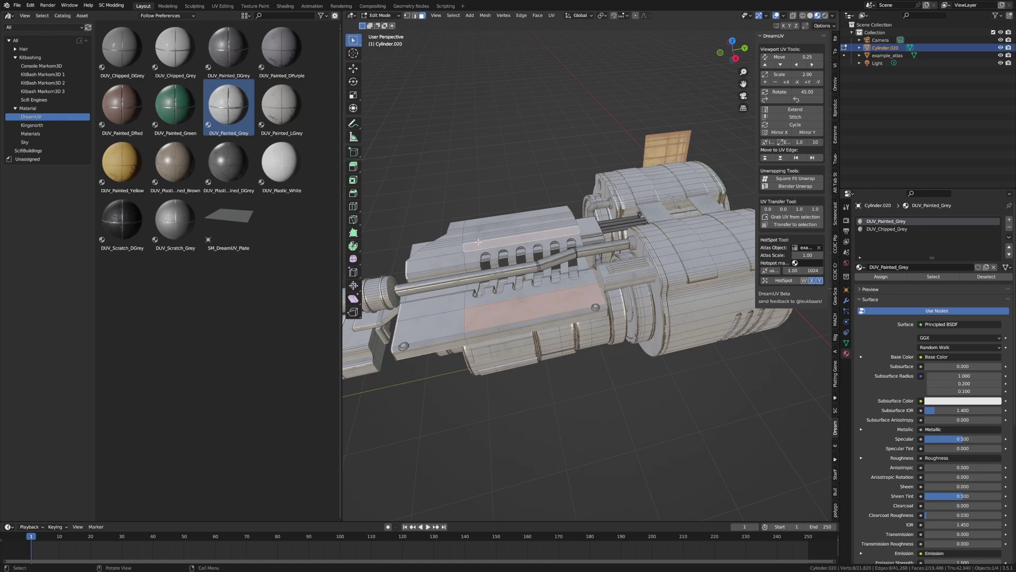
key(ctrl+l)
shift+click(444, 291)
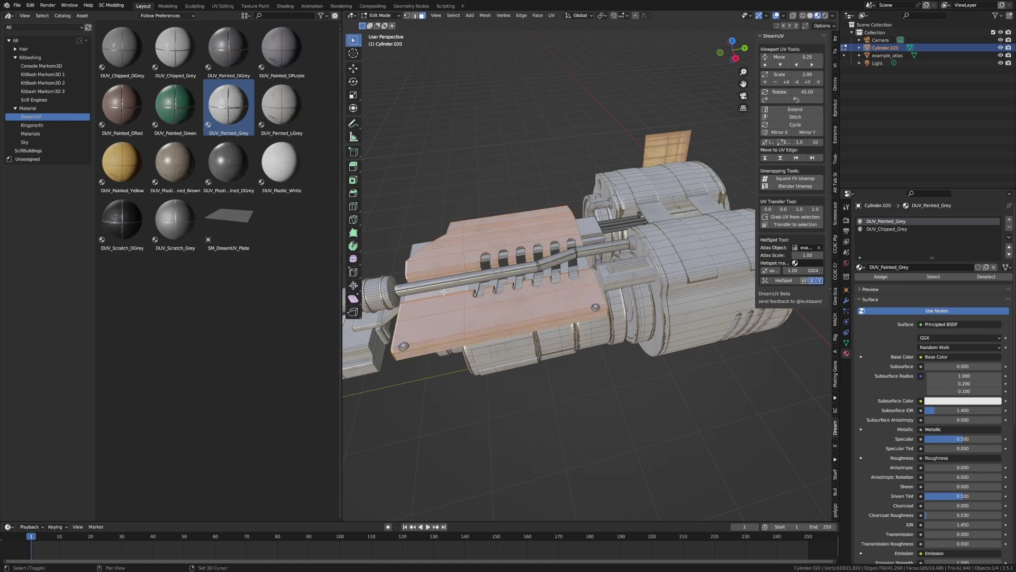
key(ctrl+l)
shift+click(659, 267)
key(ctrl+l)
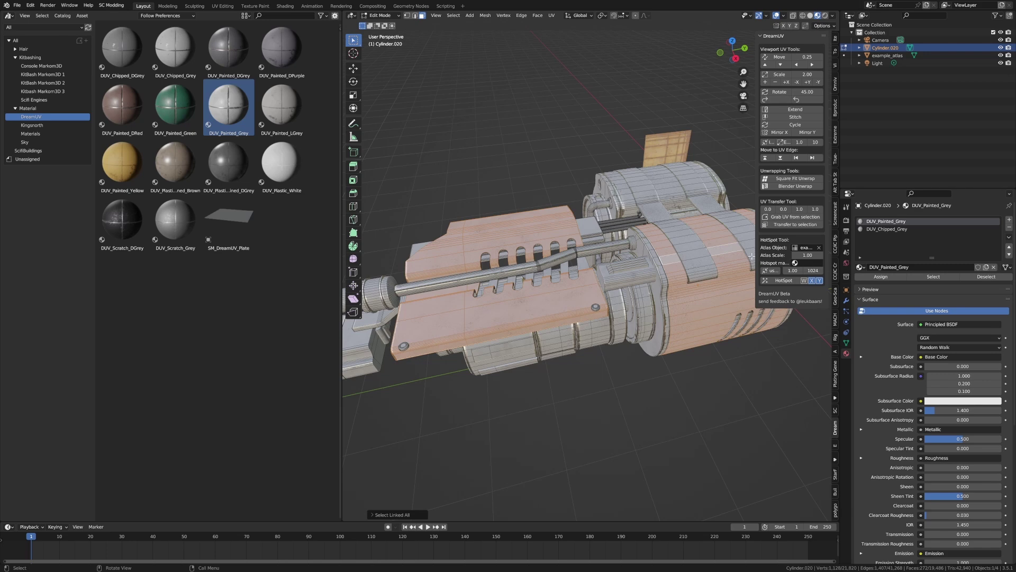
click(887, 229)
click(881, 277)
key(Tab)
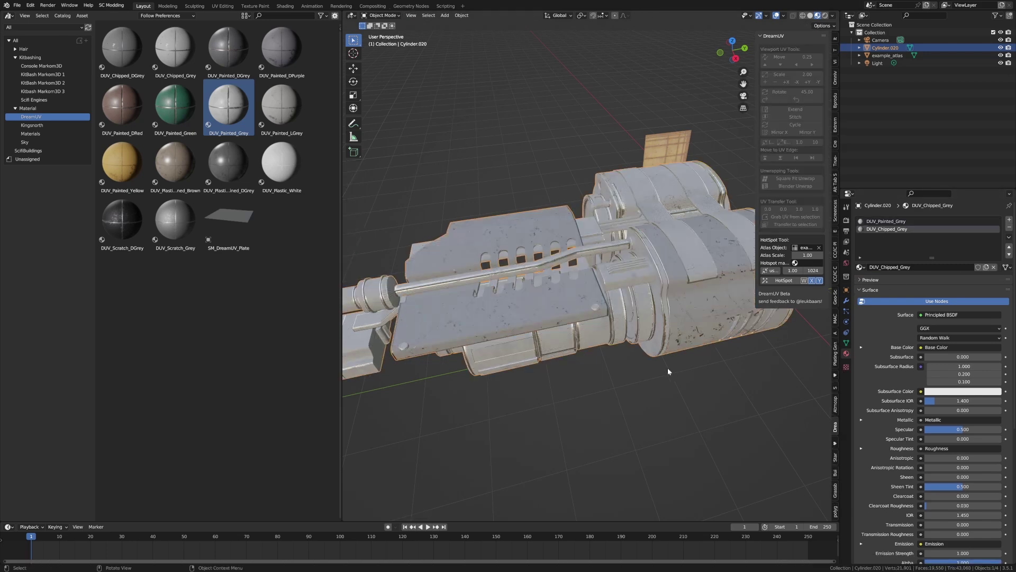
click(668, 370)
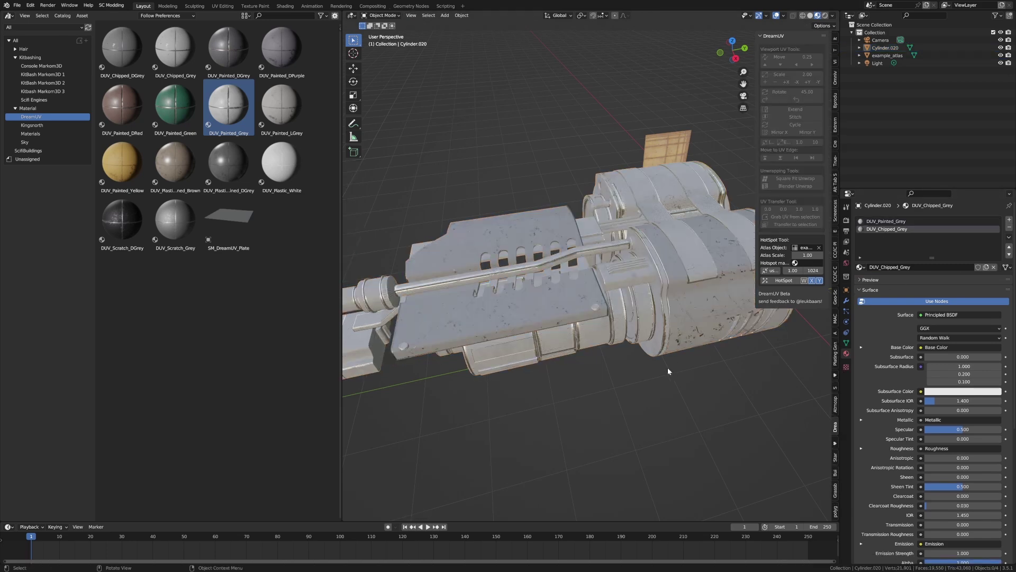
middle_drag(668, 370, 646, 373)
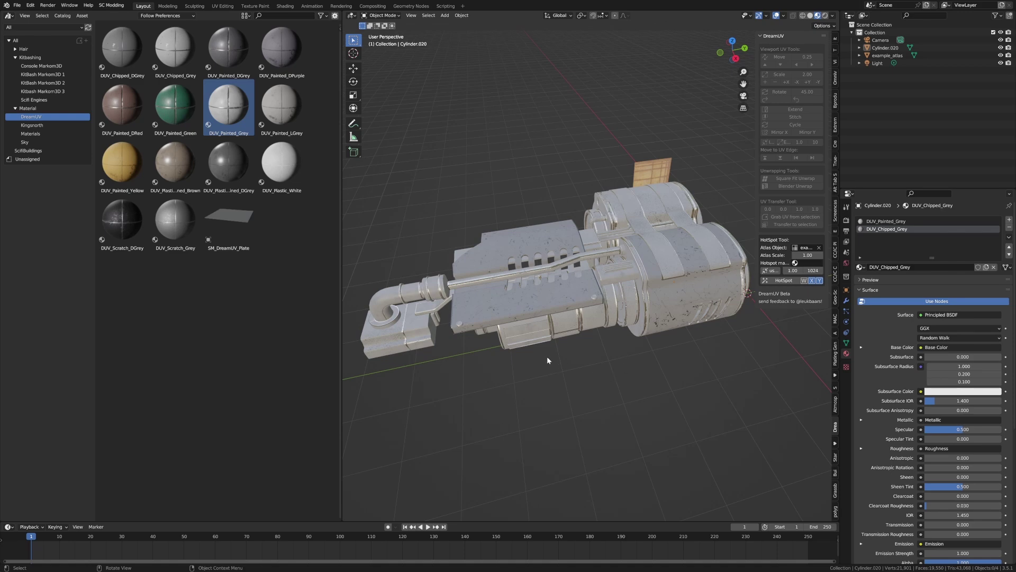
middle_drag(547, 356, 596, 359)
scroll(549, 390, up, 5)
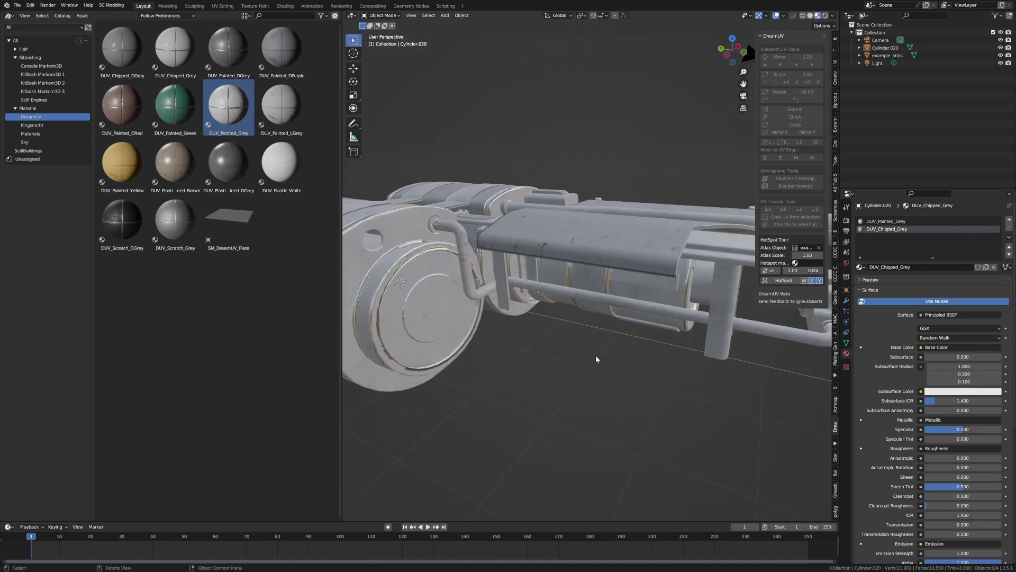
scroll(596, 356, down, 2)
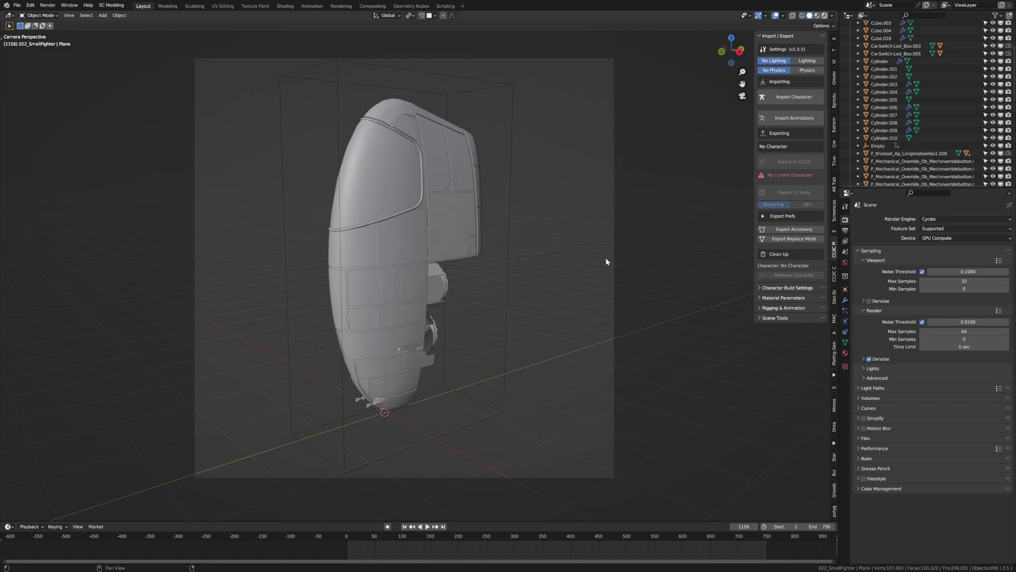
- Preview the 022_SmallFighter scene in rendered shading and render frame 1156 as a still image
key(z)
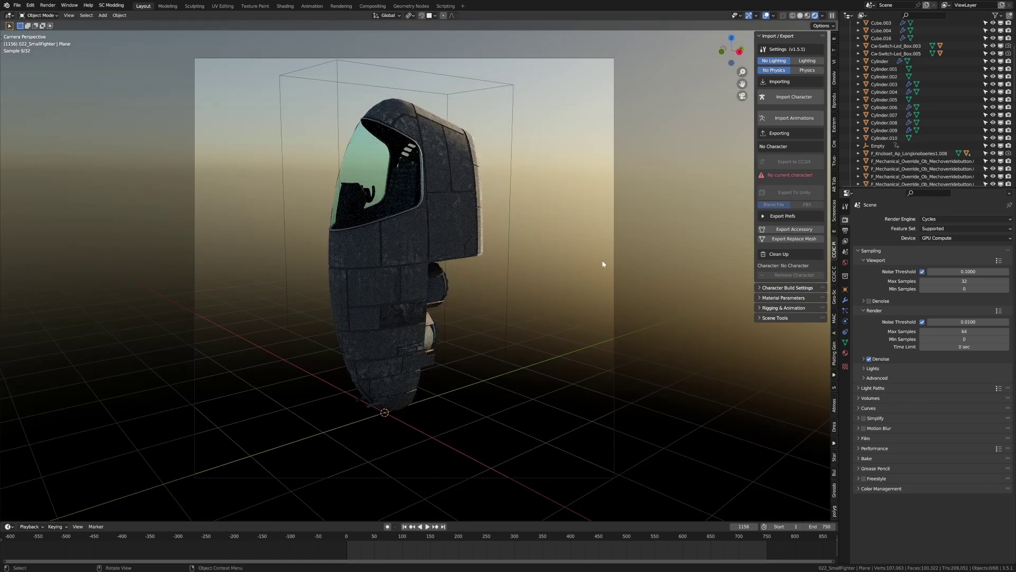
key(F12)
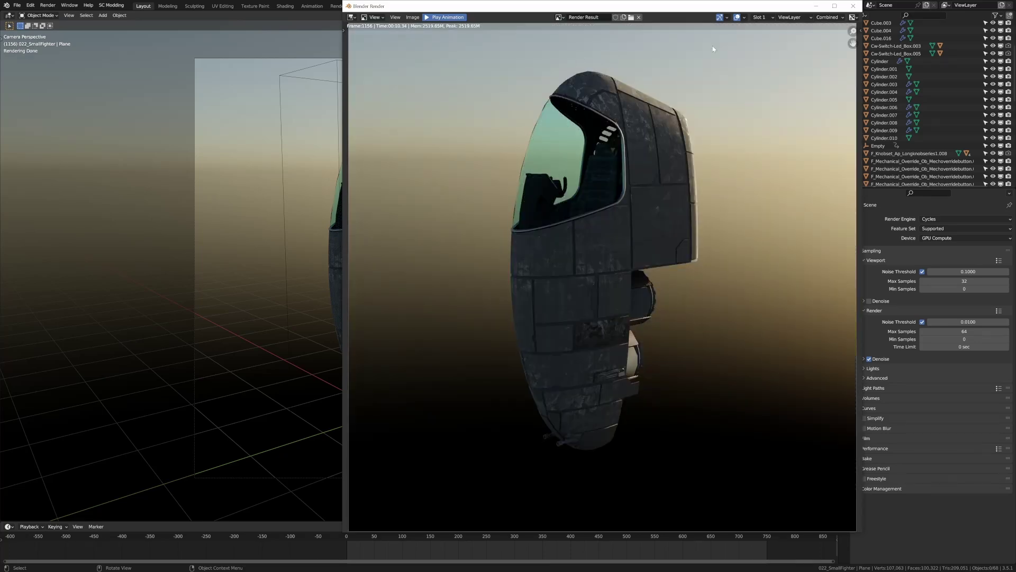
click(854, 6)
- Select the fighter's hull and examine the ScifiMat node tree in the Shading workspace
middle_drag(489, 240, 430, 226)
click(457, 245)
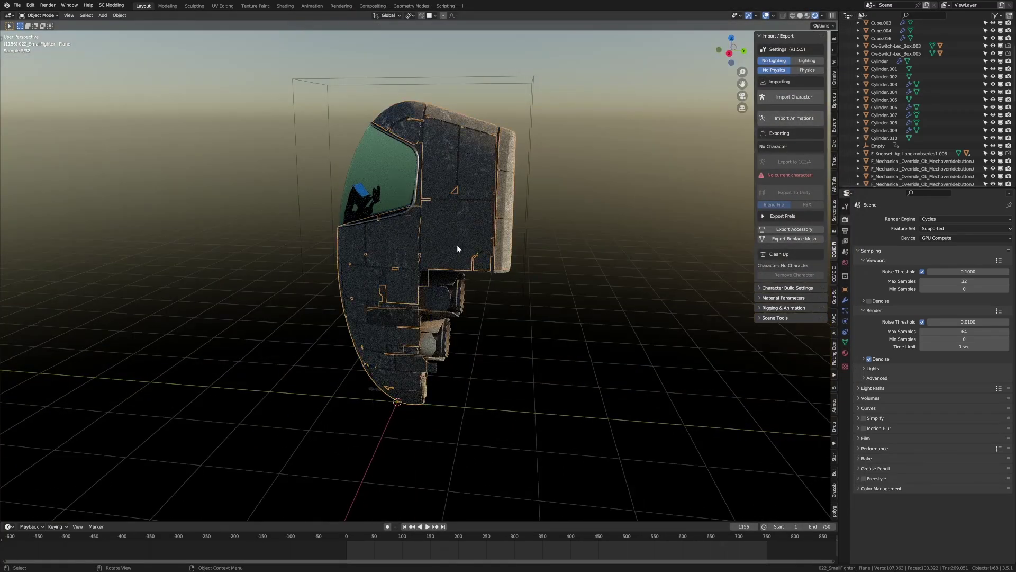
click(285, 6)
scroll(398, 418, down, 5)
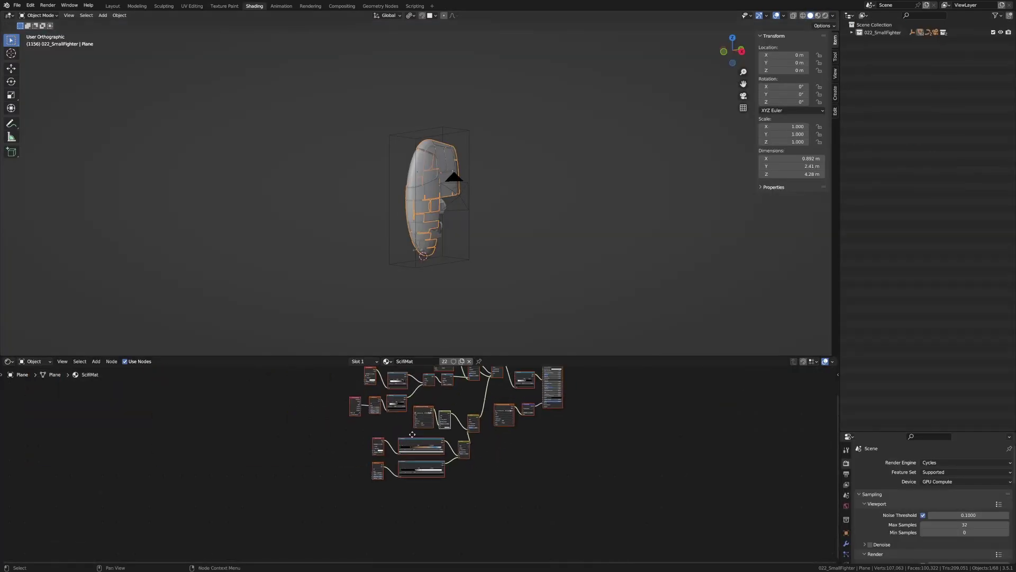
middle_drag(412, 434, 378, 483)
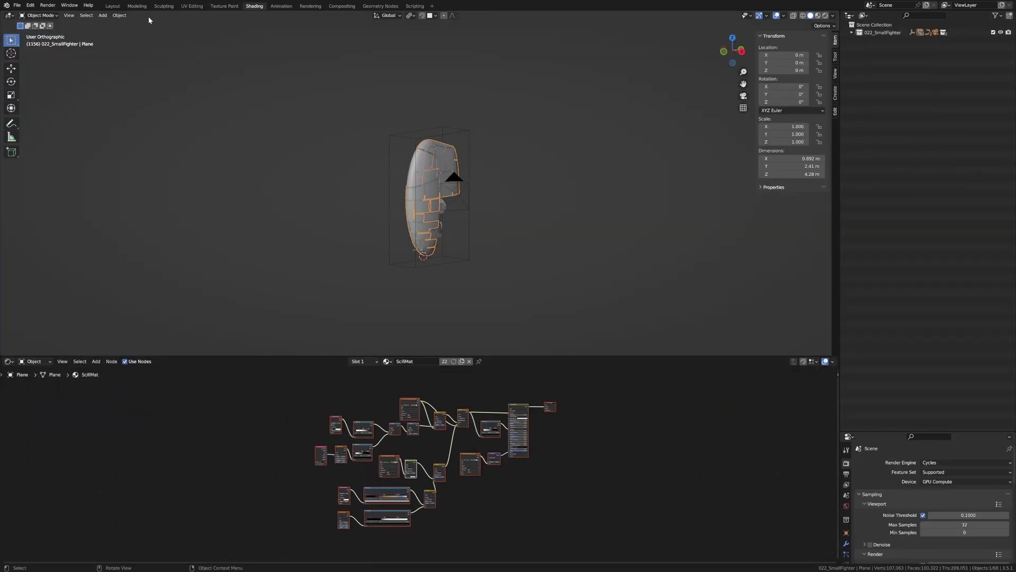
click(112, 5)
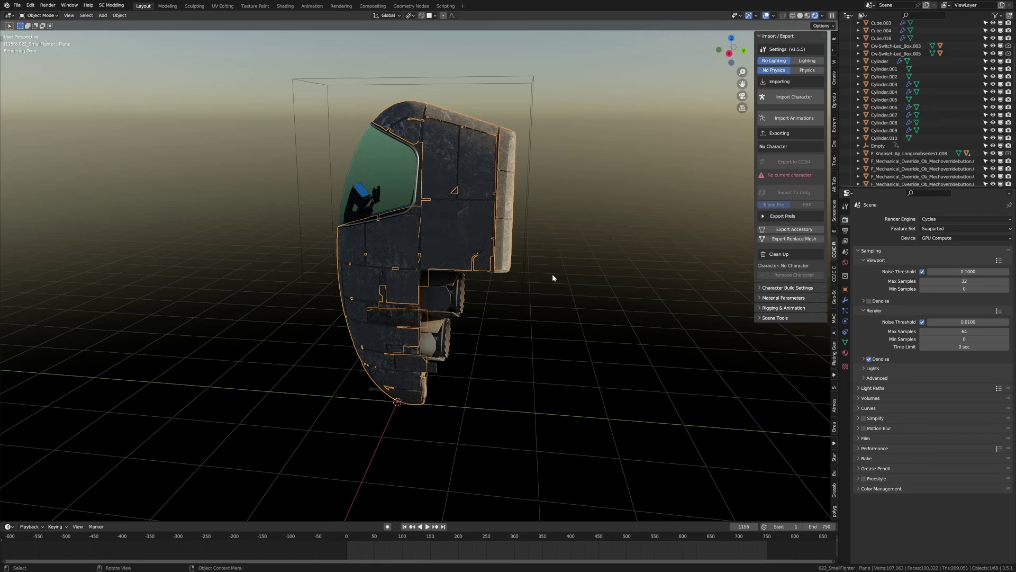
- Hide the fighter's canopy glass and the cockpit parts directly behind it, including Cube.004
middle_drag(551, 274, 605, 268)
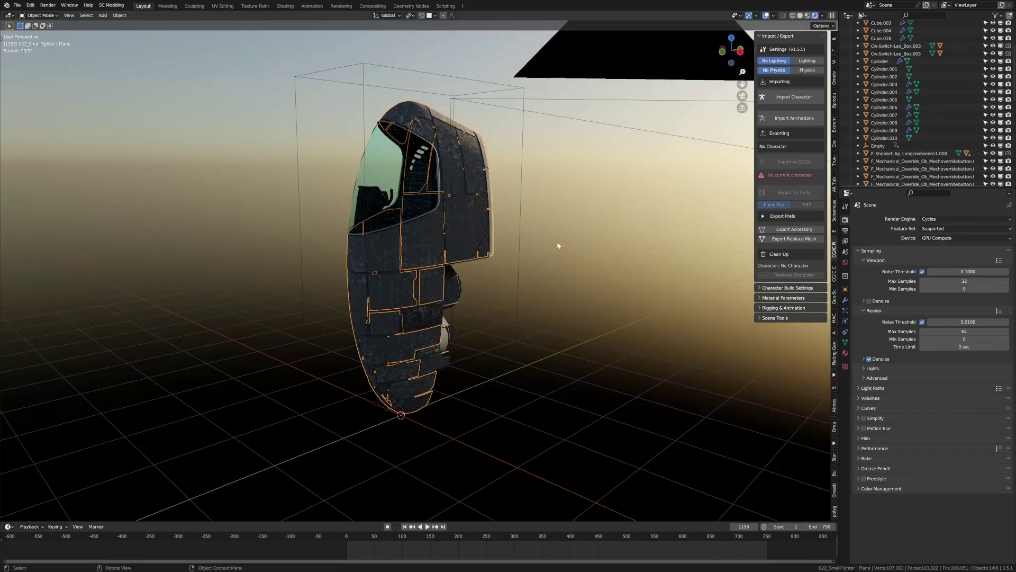
middle_drag(529, 268, 506, 271)
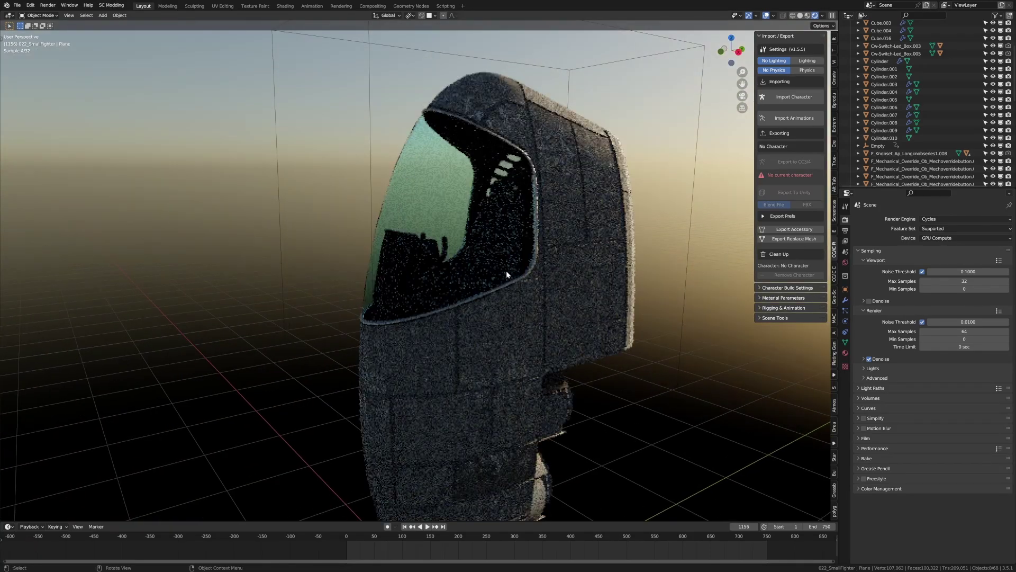
click(453, 233)
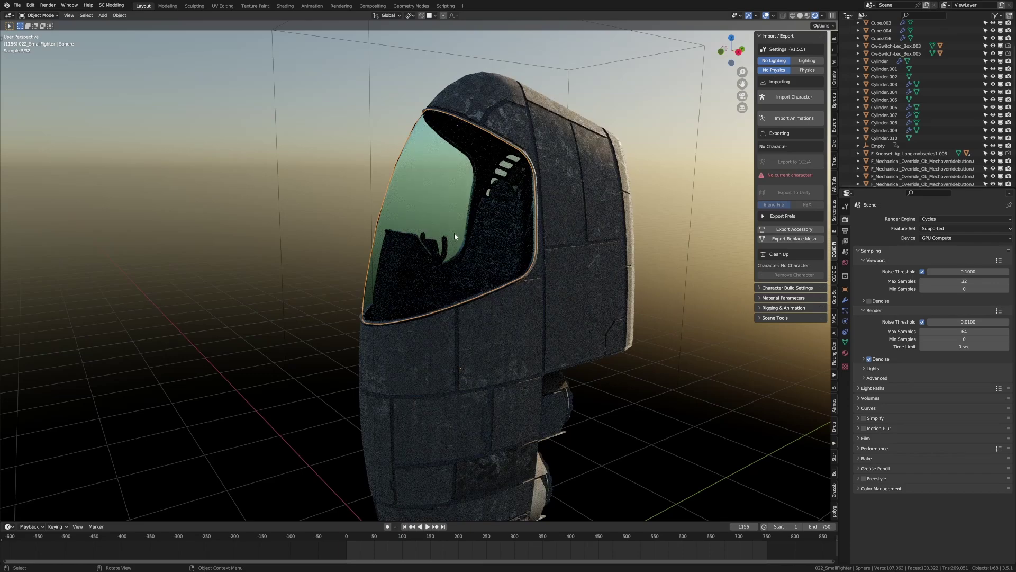
key(h)
click(498, 235)
key(h)
click(418, 261)
key(h)
click(435, 250)
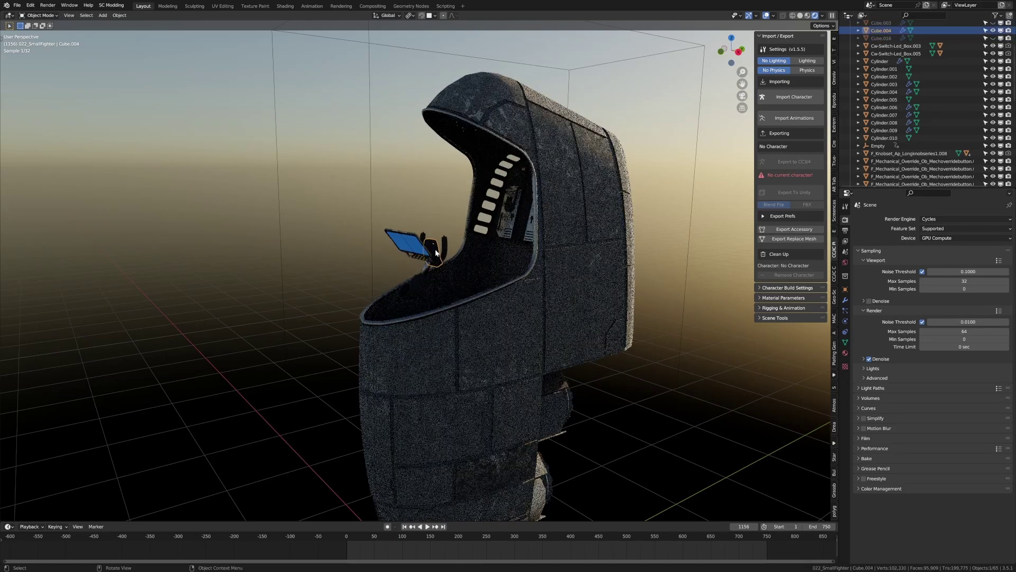
key(h)
- Switch the viewport to solid shading and hide the cockpit's screen, control stick and supporting mount
middle_drag(435, 252, 417, 244)
drag(417, 244, 373, 256)
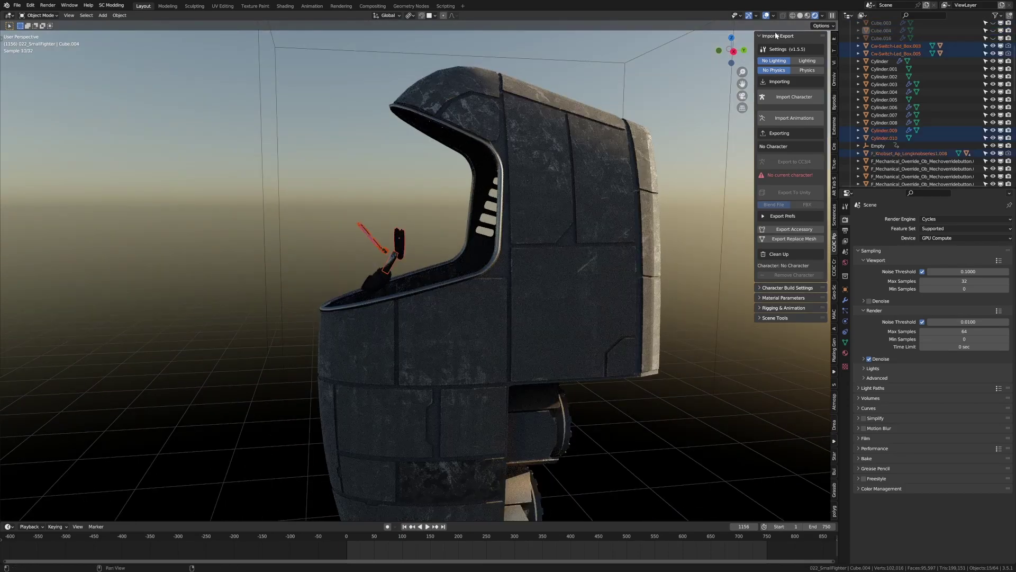
click(800, 15)
middle_drag(426, 213, 418, 230)
key(h)
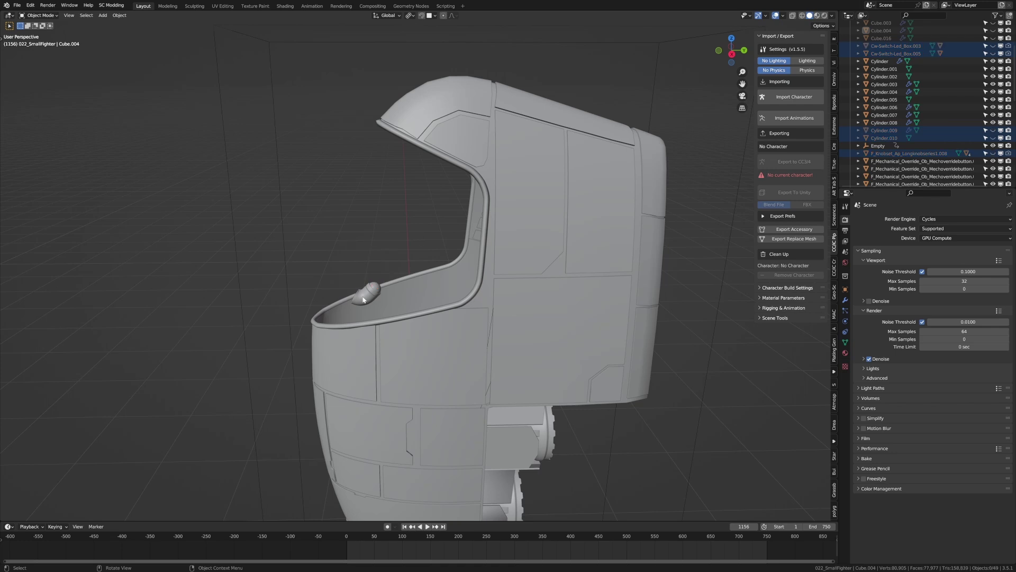
click(363, 300)
key(h)
- Hide the Cylinder.008 strips and the remaining interior panel pieces inside the cockpit opening
middle_drag(363, 300, 506, 220)
click(482, 226)
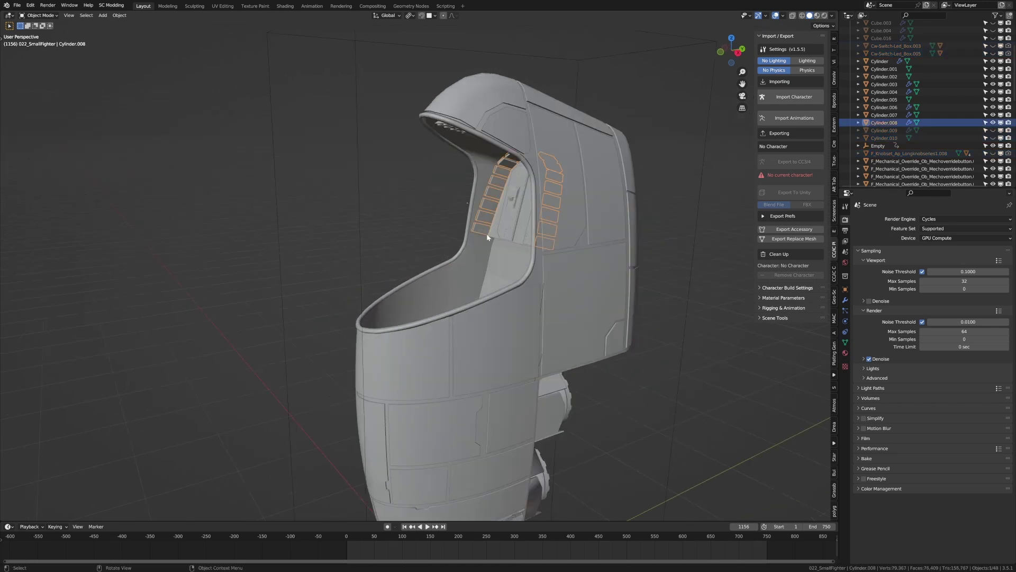
key(h)
middle_drag(516, 218, 532, 192)
click(518, 188)
key(h)
click(475, 117)
shift+middle_drag(484, 152, 465, 253)
scroll(475, 246, up, 4)
scroll(500, 218, down, 3)
key(c)
middle_drag(450, 335, 429, 347)
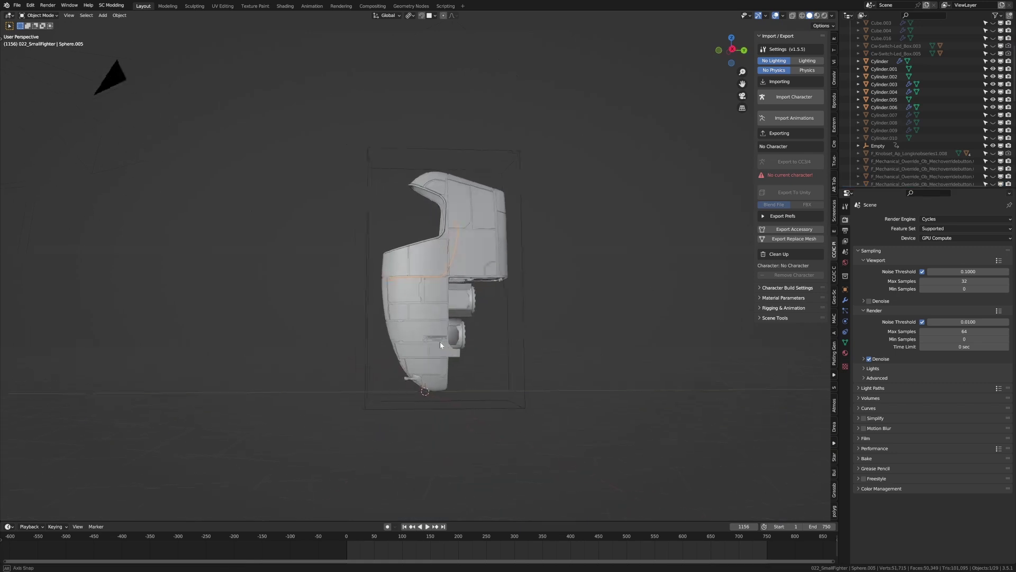
- Select all visible fighter objects and convert them to mesh
key(a)
key(F3)
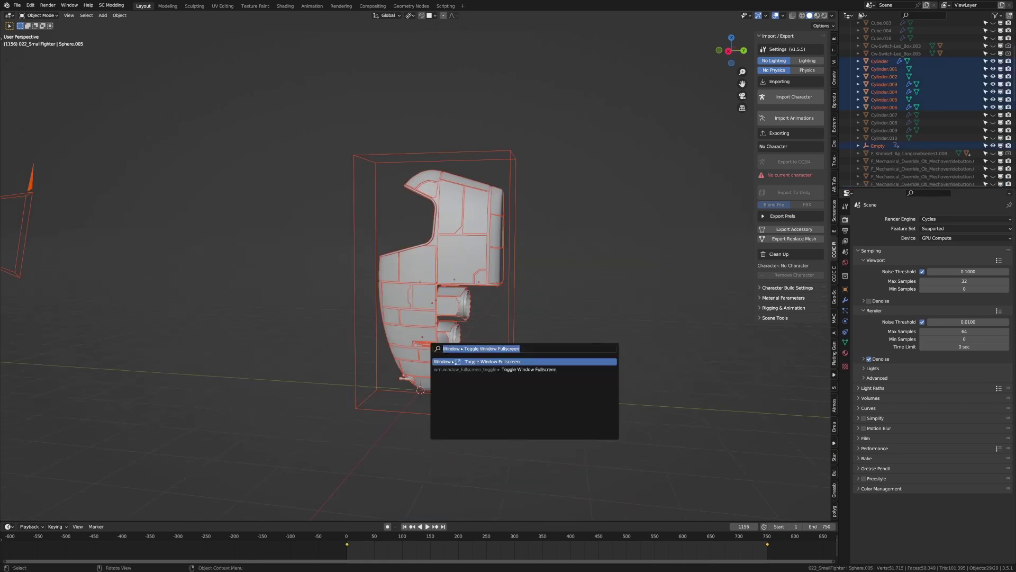
text(convert to)
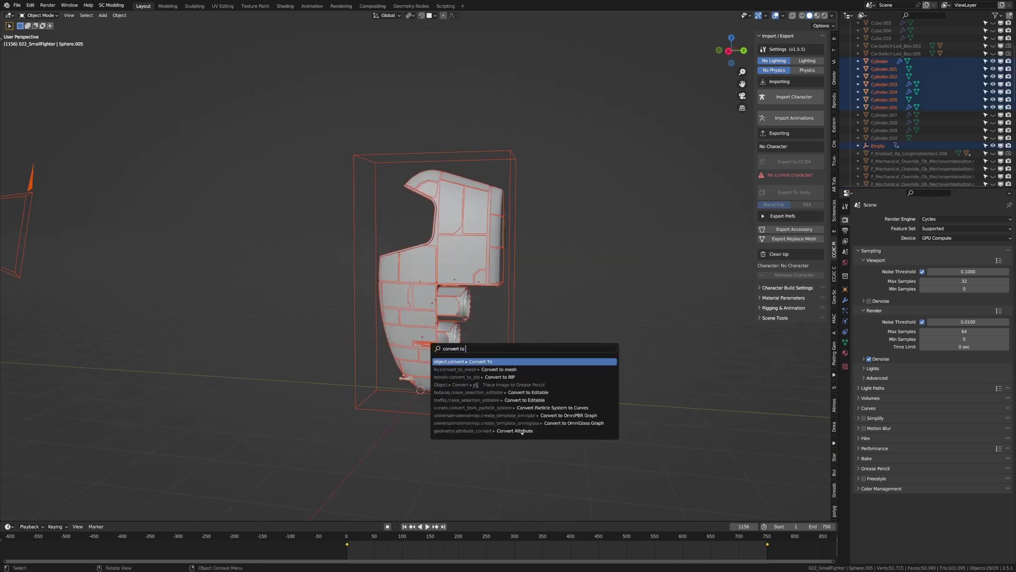
key(Down)
key(Return)
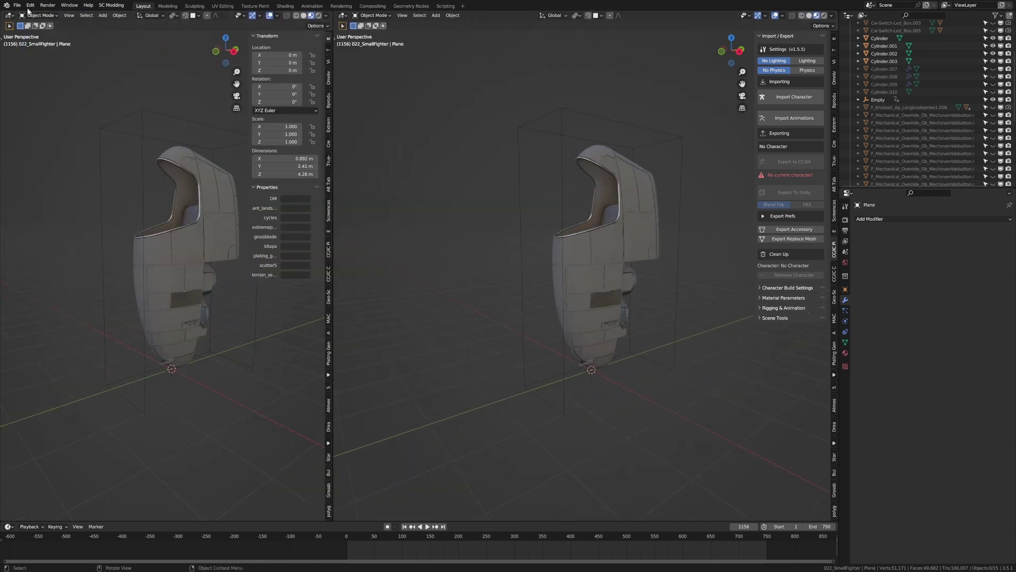
- Change the extra 3D viewport beside the main one to an Asset Browser
click(9, 15)
click(11, 17)
click(9, 17)
click(260, 63)
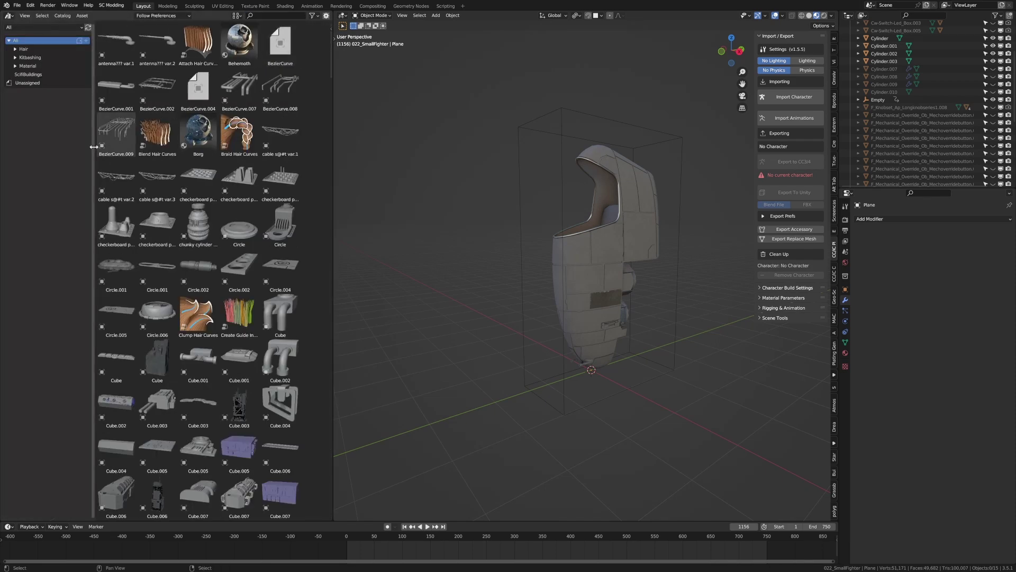
- Place the SM_DreamUV_Plate asset from the DreamUV material catalog in the scene beside the fighter
click(29, 66)
click(31, 74)
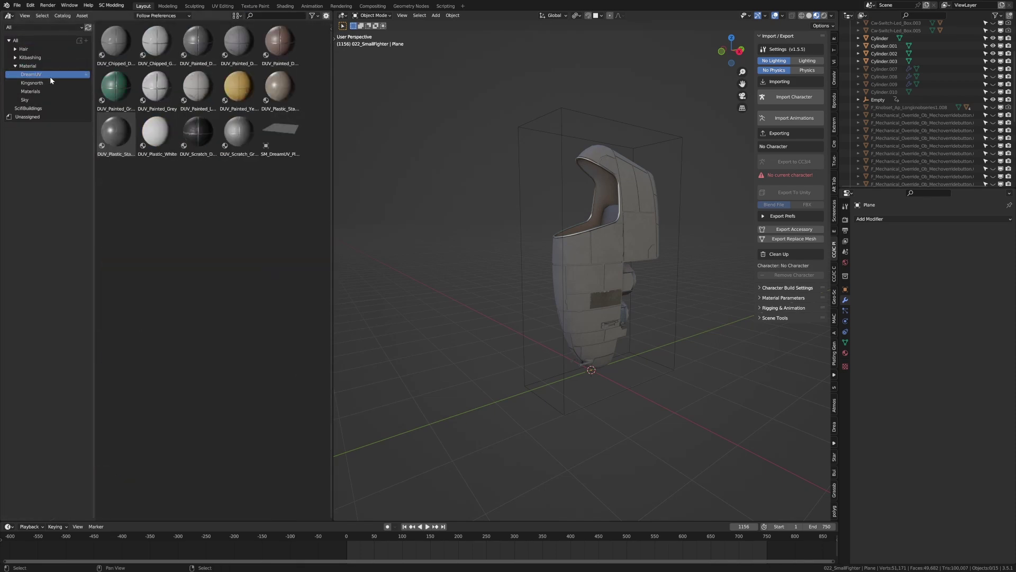
drag(280, 135, 434, 306)
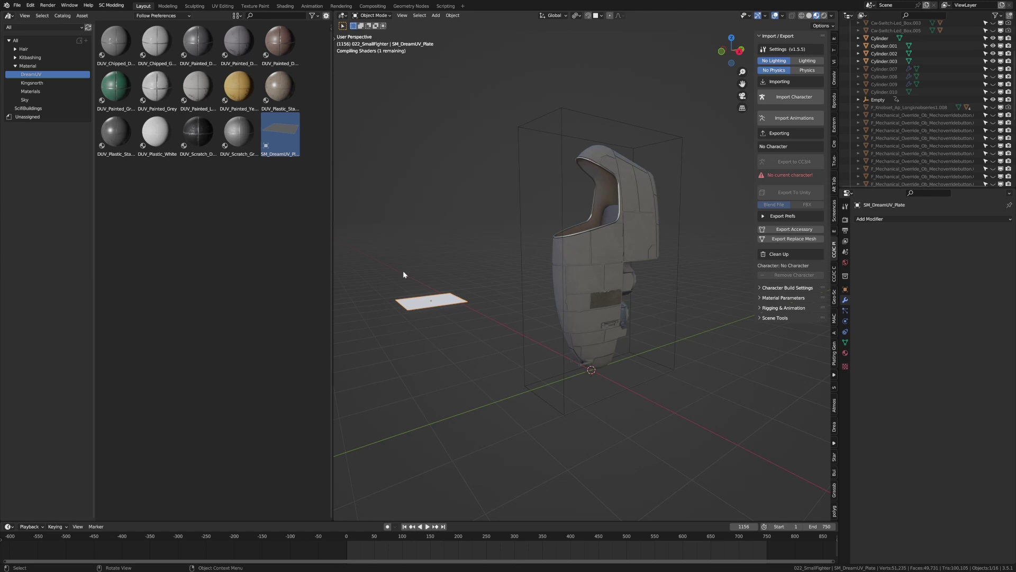
- Apply the DUV_Painted_Yellow material from the asset library to the SM_DreamUV_Plate plane
click(236, 95)
drag(236, 95, 424, 302)
middle_drag(436, 325, 487, 326)
- Select the fighter's outer hull panels, set SM_DreamUV_Plate as the DreamUV atlas object, and hotspot the panels
click(637, 313)
click(662, 317)
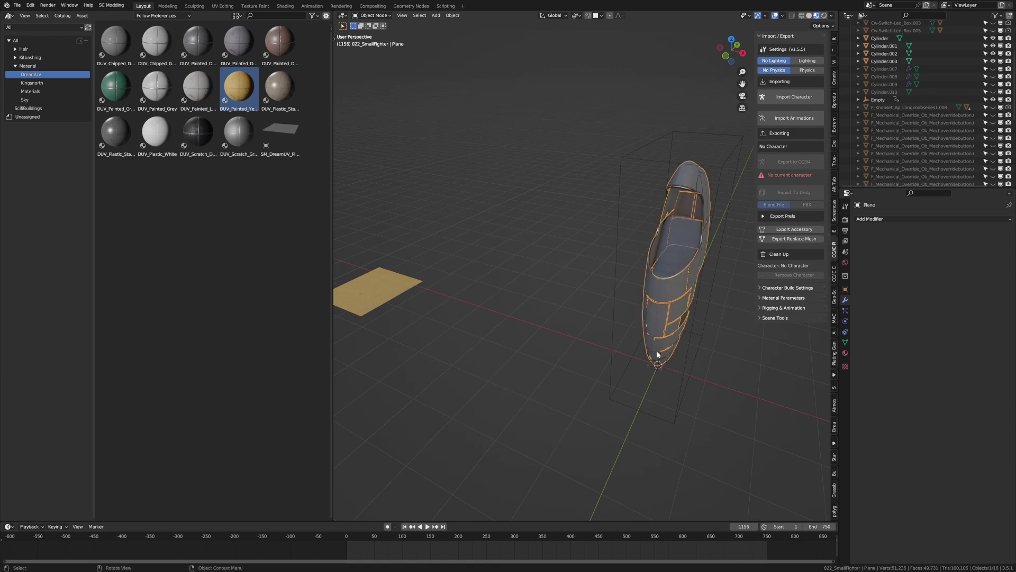
middle_drag(657, 351, 690, 338)
click(834, 426)
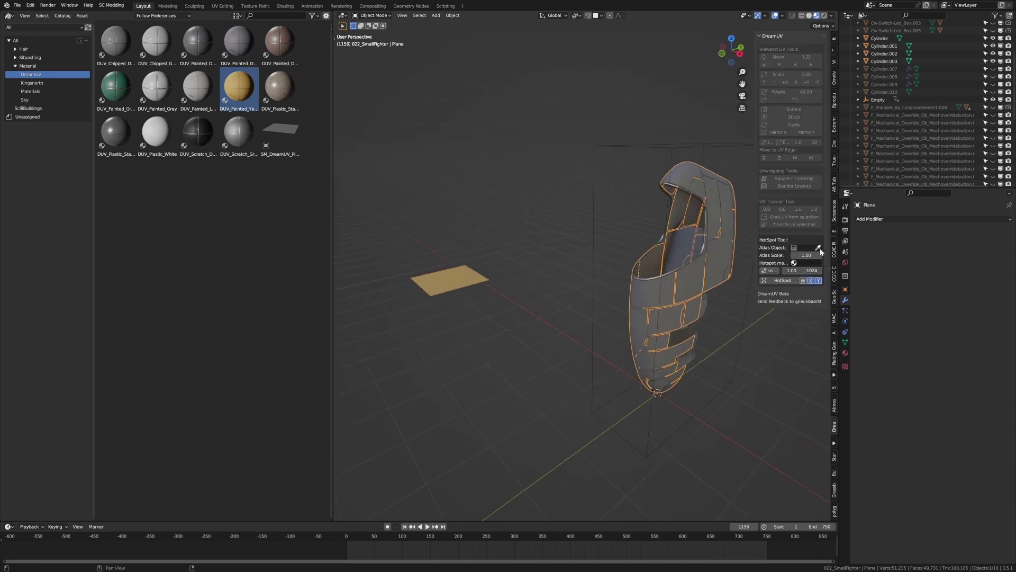
click(818, 247)
click(481, 264)
middle_drag(614, 363, 608, 323)
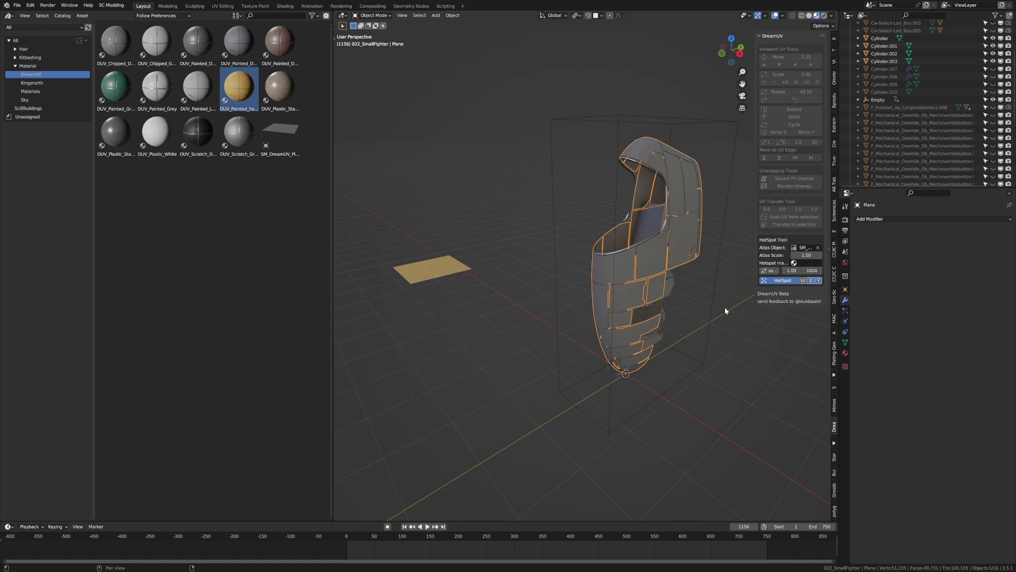
- Replace the ScifiMat material on the outer hull panels with DUV_Painted_Yellow
click(845, 352)
click(859, 251)
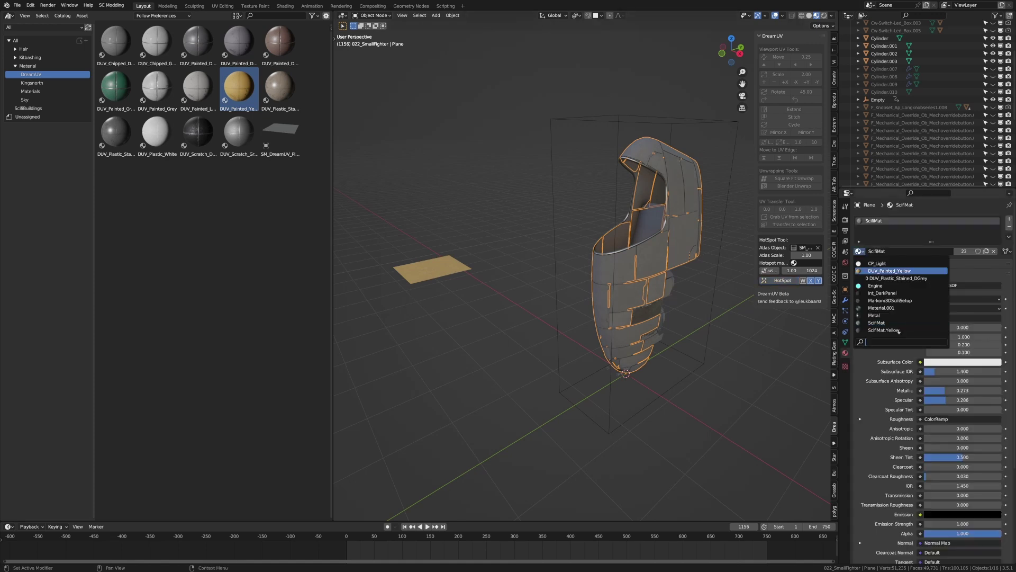
click(890, 270)
scroll(689, 348, up, 6)
middle_drag(703, 361, 692, 348)
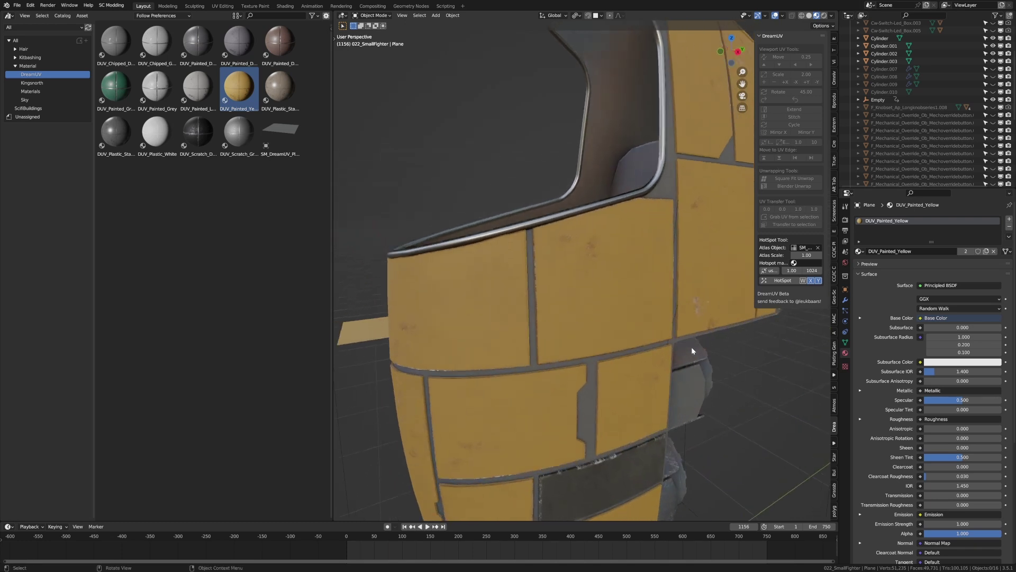
middle_drag(525, 264, 597, 313)
scroll(606, 280, down, 4)
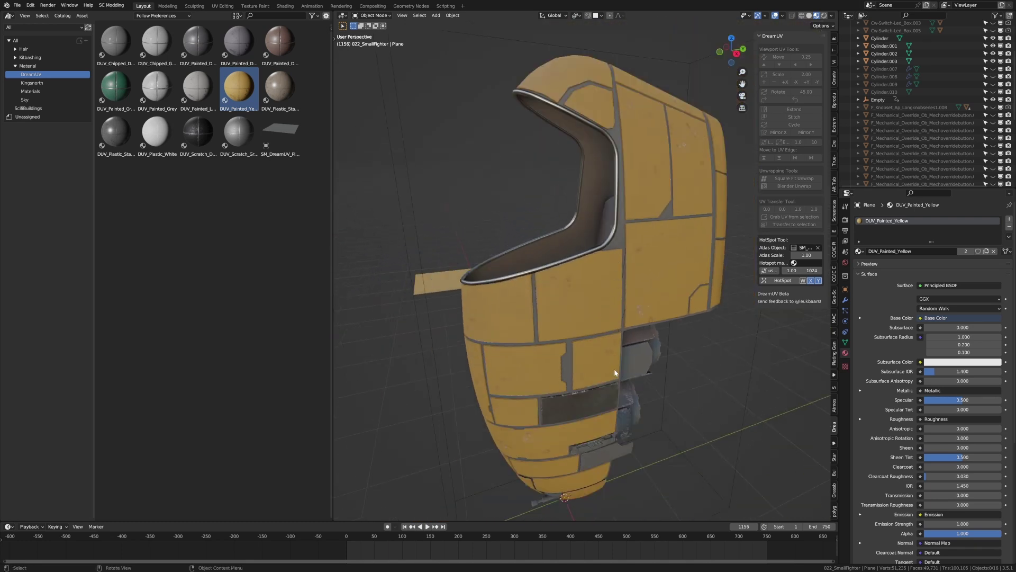
middle_drag(582, 345, 583, 329)
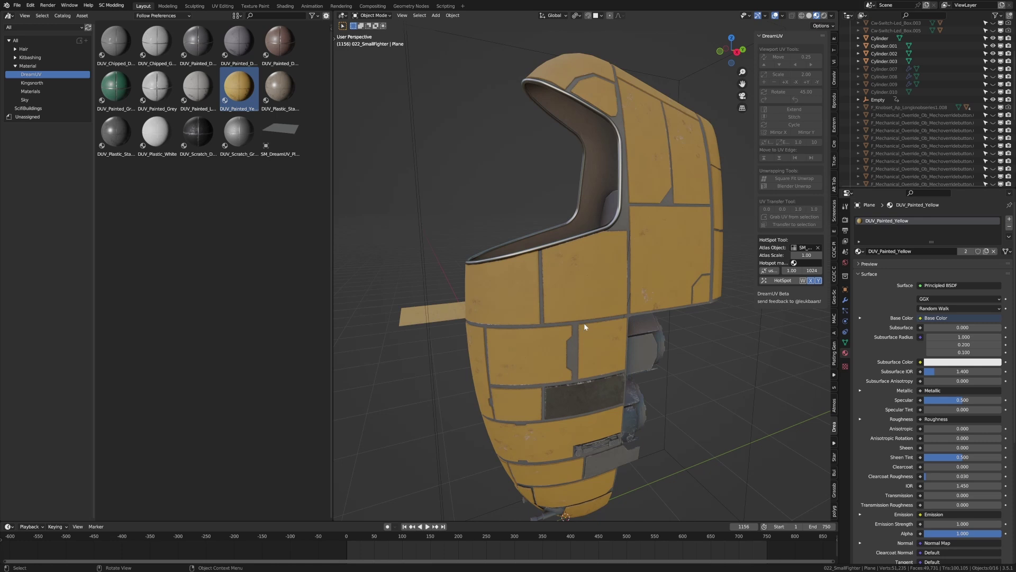
- Try to hotspot the hull shell beneath the panels with DreamUV, and inspect the temporary object's mesh in wireframe
click(571, 355)
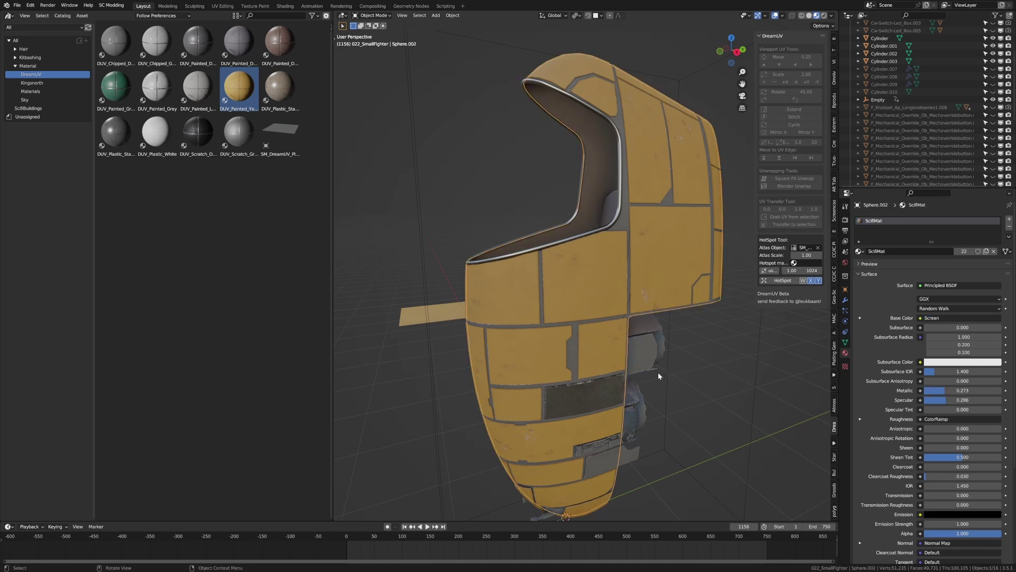
middle_drag(659, 373, 741, 293)
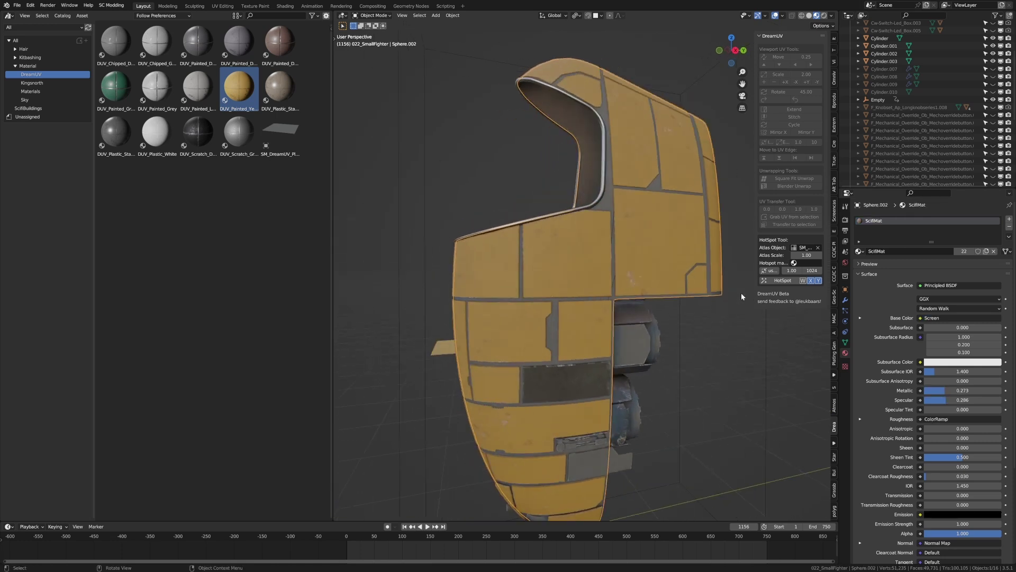
click(778, 280)
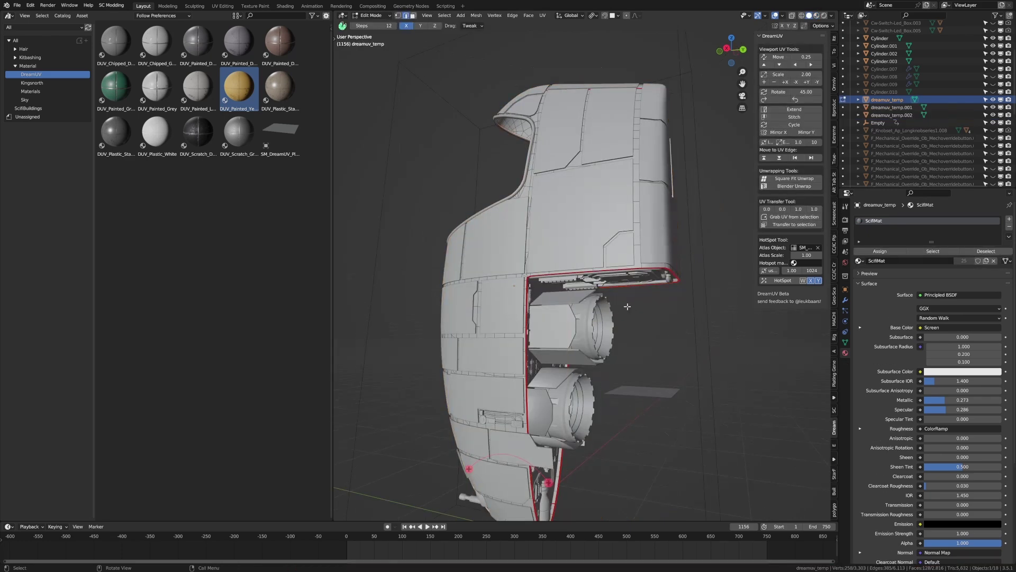
mouse_move(627, 306)
middle_down()
mouse_move(694, 313)
mouse_move(572, 302)
mouse_move(669, 331)
mouse_move(630, 280)
middle_up()
key(shift+z)
key(a)
key(Tab)
key(shift+z)
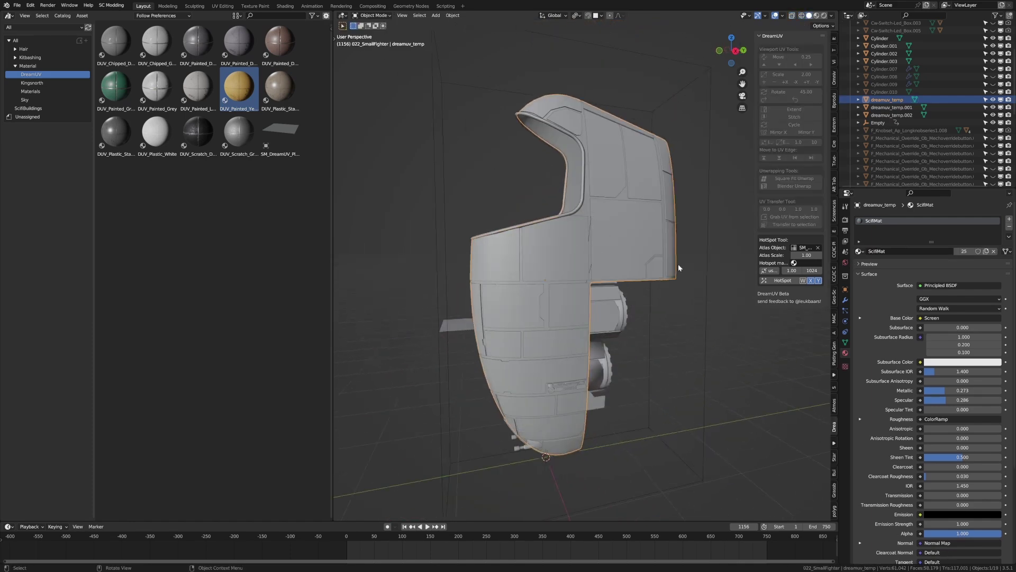
- Try to simplify the hull shell with a Decimate modifier in Un-Subdivide mode and hotspot it again
click(845, 300)
click(884, 220)
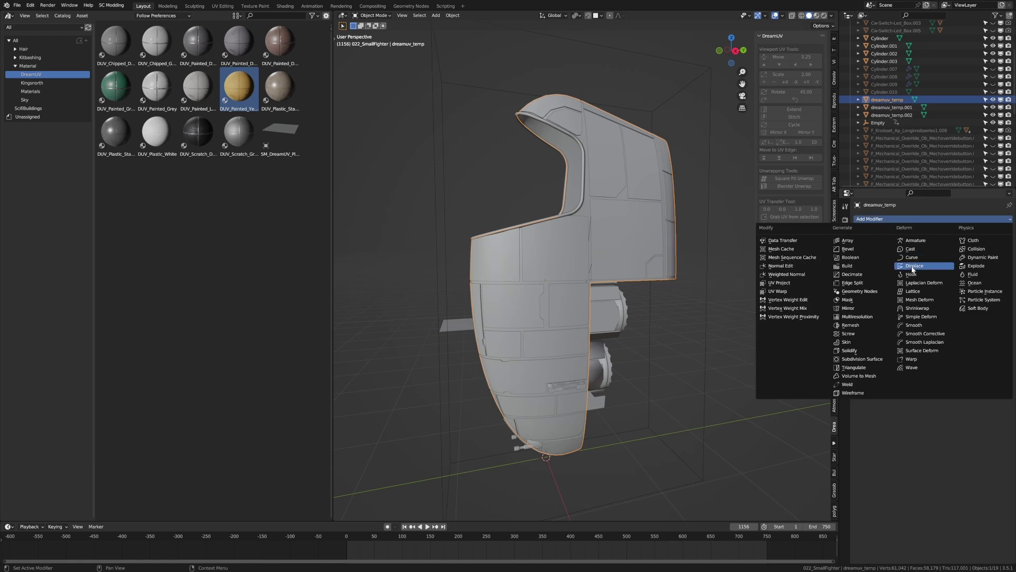
click(860, 274)
click(1002, 253)
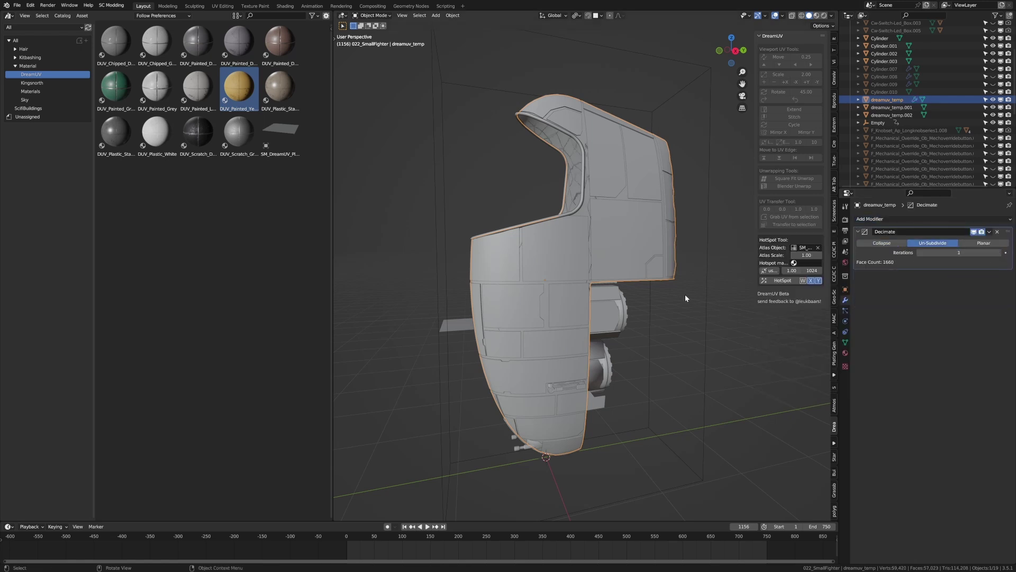
middle_drag(685, 294, 663, 312)
key(z)
click(621, 313)
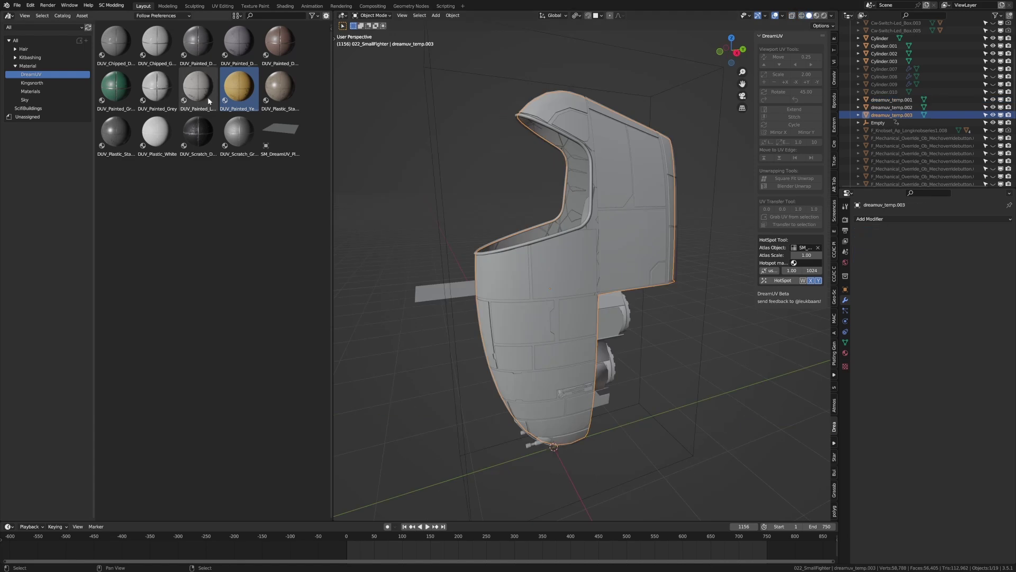
click(816, 16)
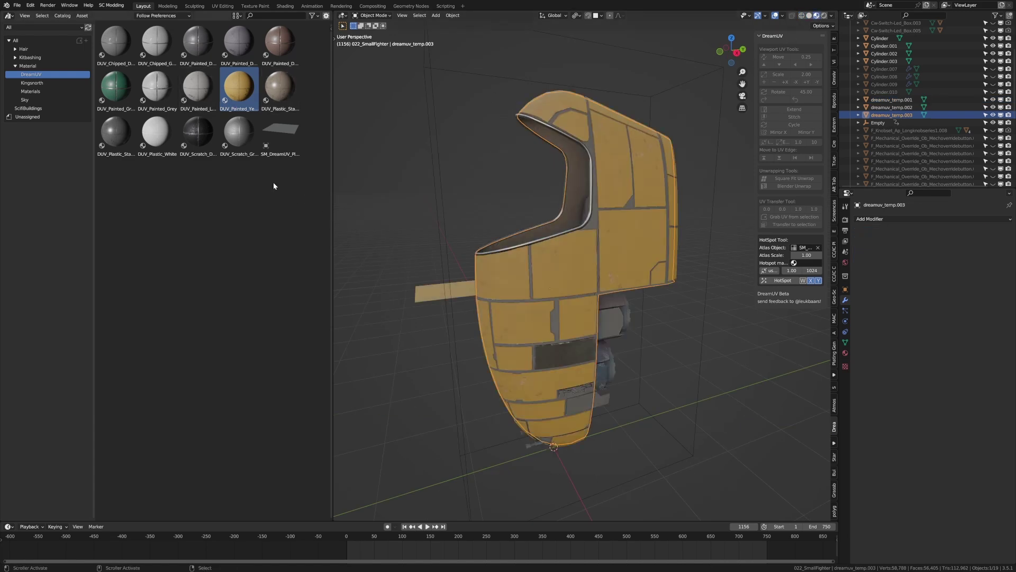
- Apply the DUV_Painted_Yellow material to the hull shell beneath the panels
drag(246, 91, 635, 244)
mouse_move(681, 327)
middle_down()
mouse_move(606, 324)
mouse_move(614, 320)
middle_up()
scroll(586, 320, up, 2)
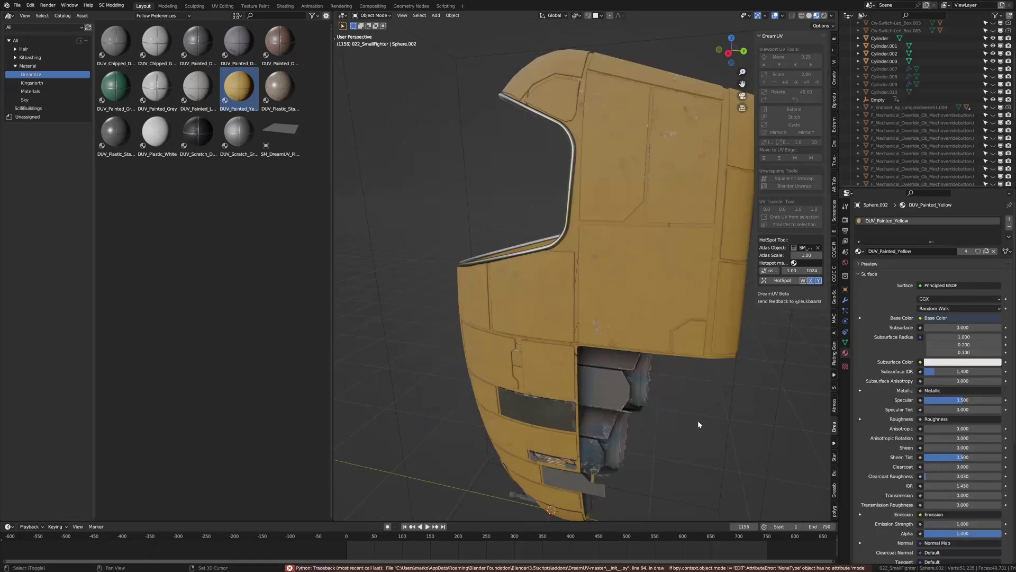
mouse_move(698, 424)
middle_down()
mouse_move(637, 364)
mouse_move(671, 357)
mouse_move(662, 347)
middle_up()
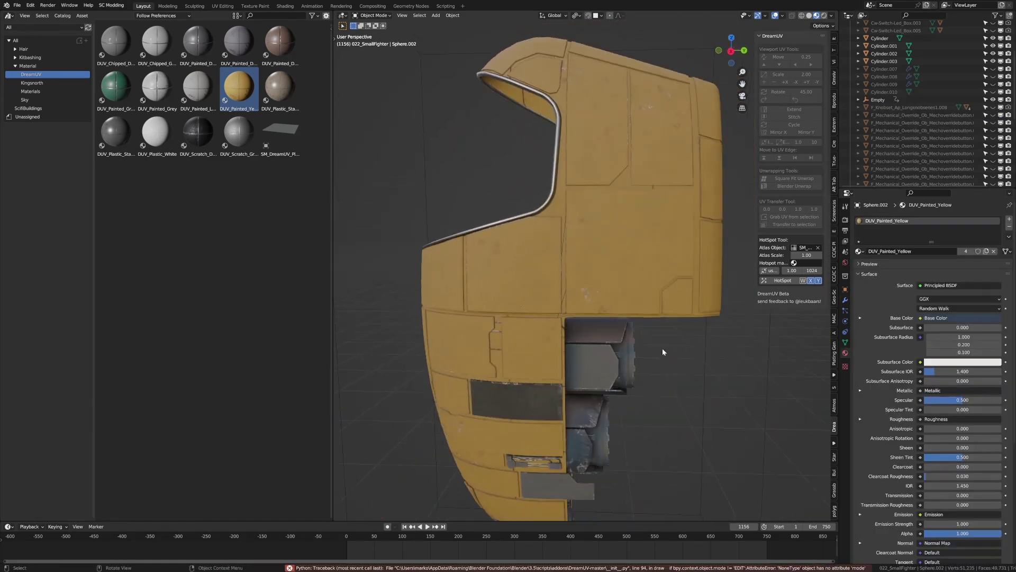
- Apply the grey DUV_Scratch material to the fighter's outer hull panels
click(241, 153)
drag(242, 141, 612, 255)
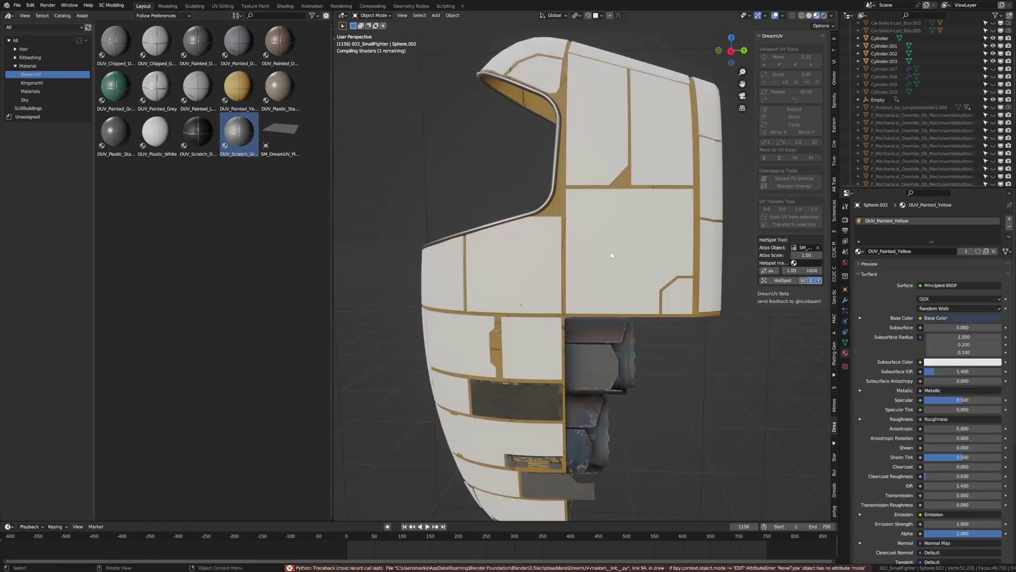
middle_drag(542, 240, 587, 169)
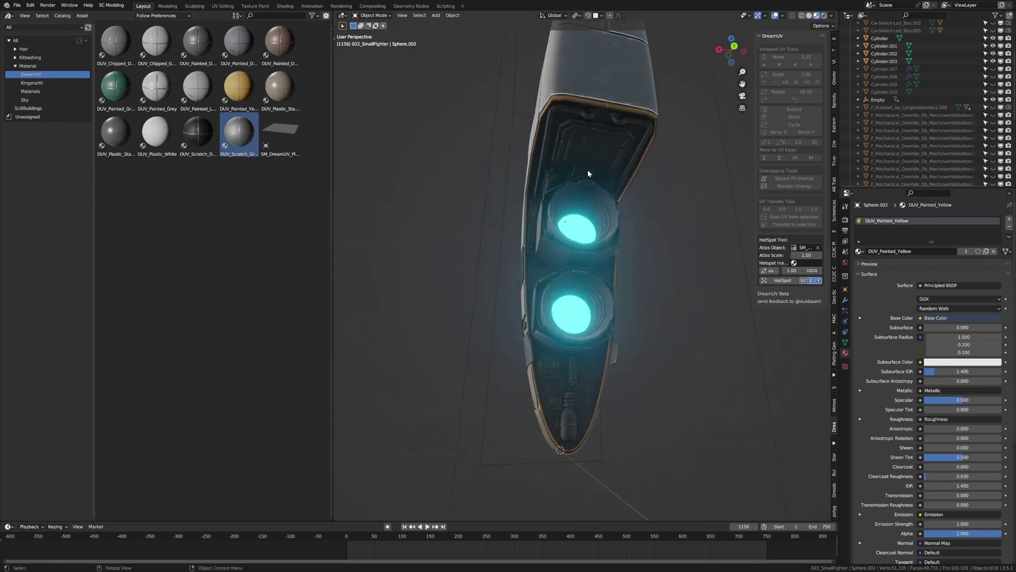
- Select the detail pieces inside the rear engine bay and hotspot them with DreamUV
click(592, 180)
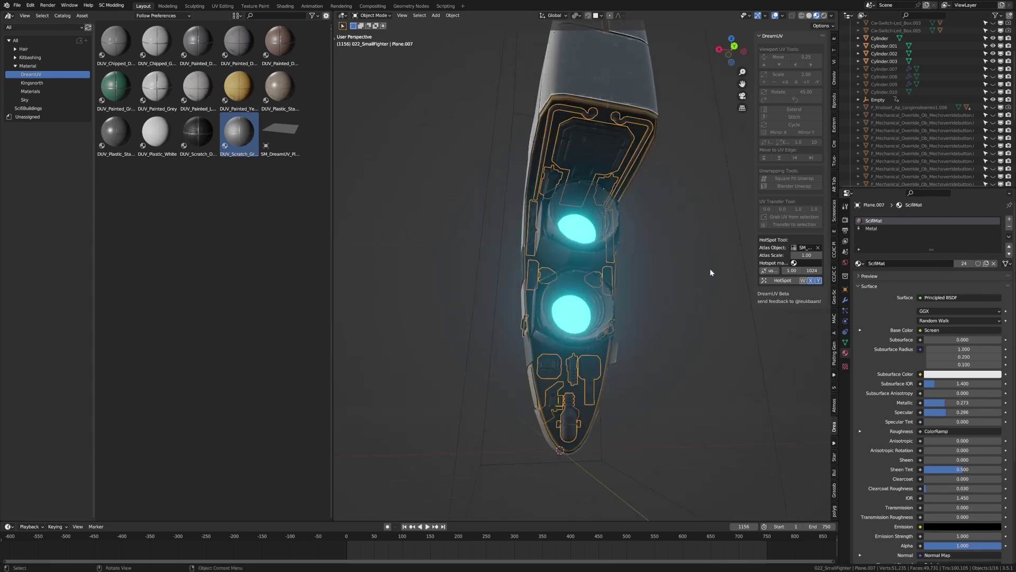
click(783, 280)
middle_drag(537, 241, 468, 206)
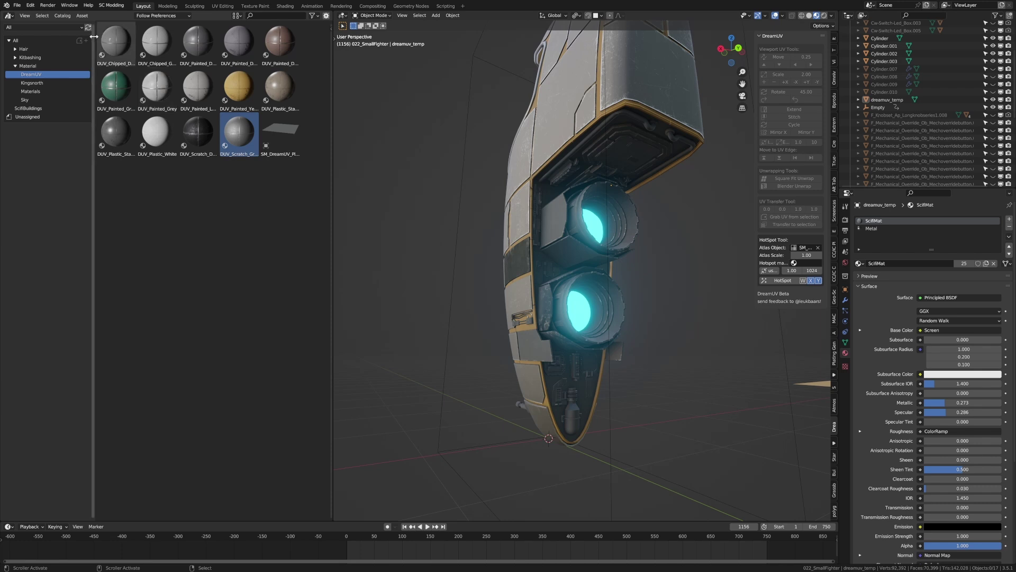
- Apply the dark DUV_Painted material inside the rear engine bay, inspect the detail mesh in Edit Mode, and deselect everything
drag(190, 47, 618, 164)
middle_drag(619, 168, 598, 201)
scroll(627, 142, up, 4)
key(Tab)
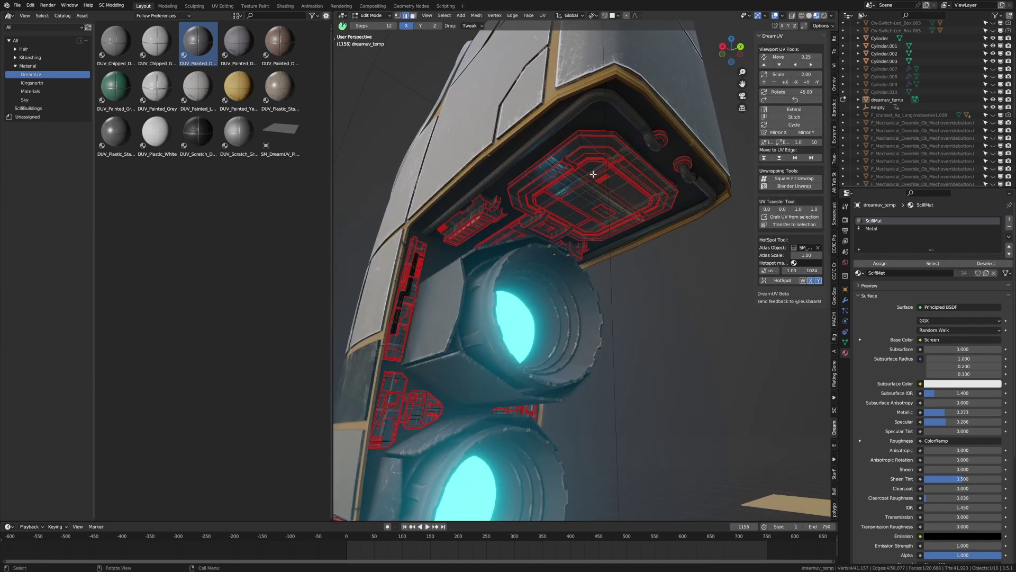
key(Tab)
key(alt+a)
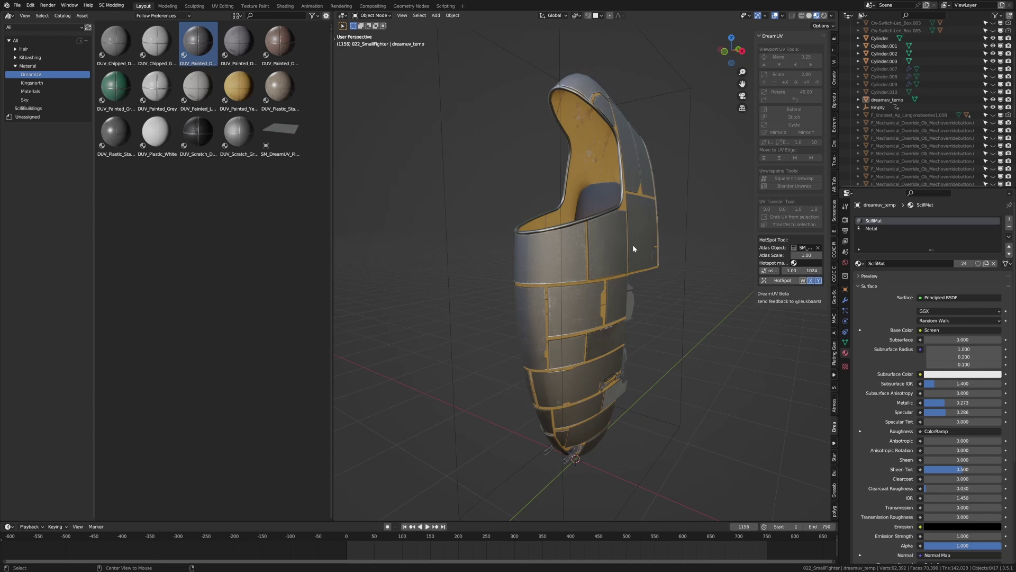
- Unhide all fighter parts, clear the selection, and render an image from the camera view
key(alt+h)
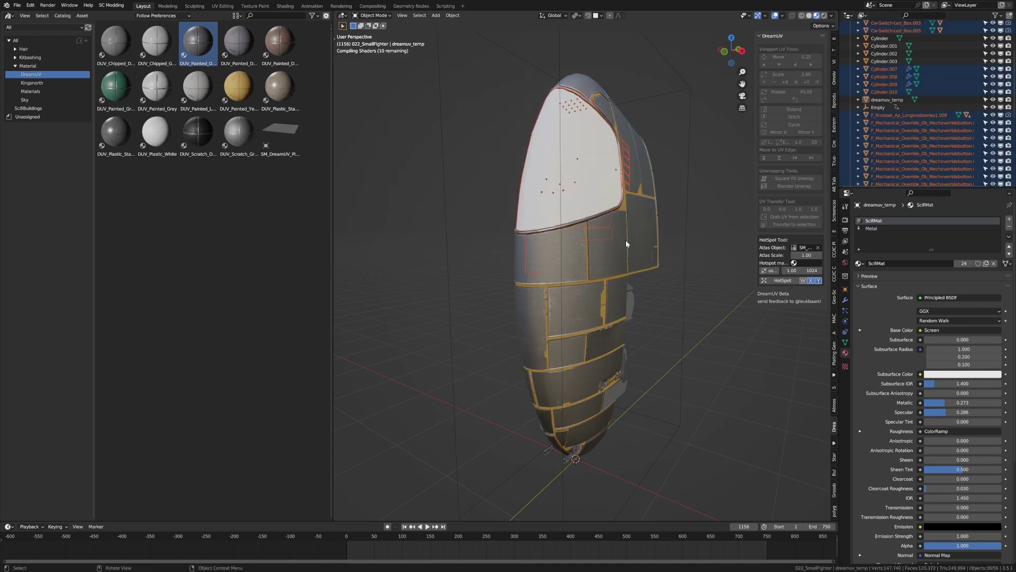
key(alt+a)
click(747, 99)
key(F12)
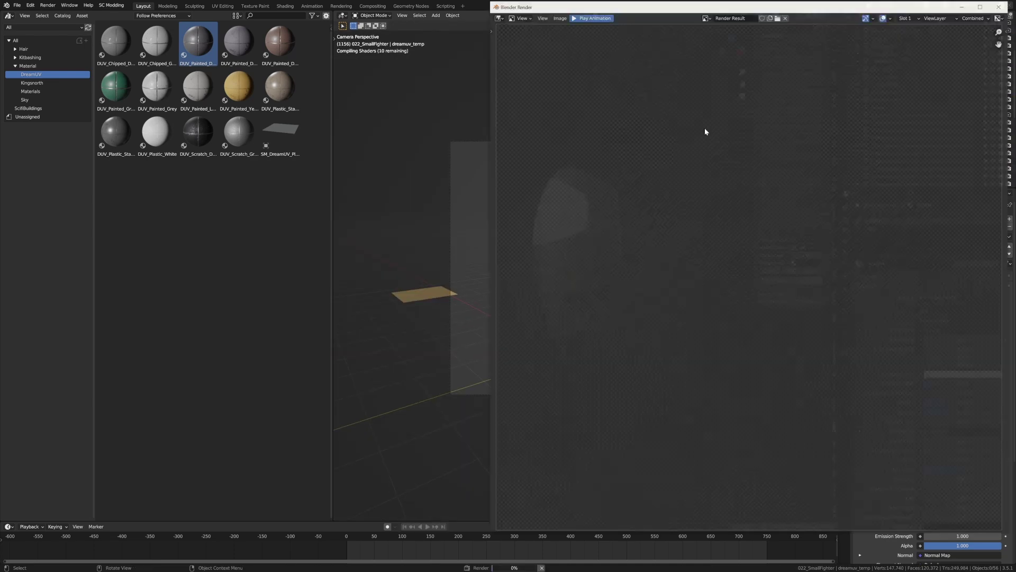